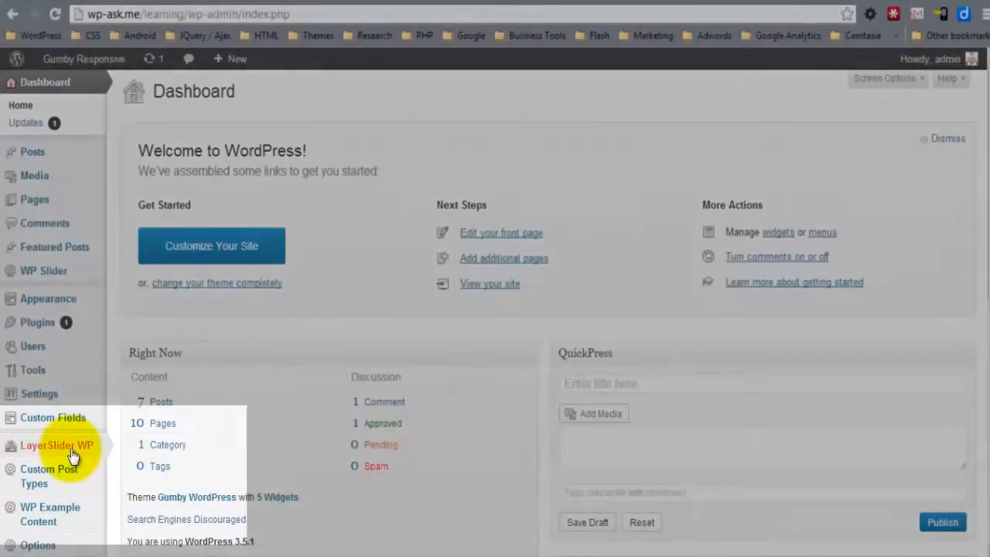
Step: Create a new slider in LayerSlider WP and name it "Home Page 2"
mouse_move(68, 458)
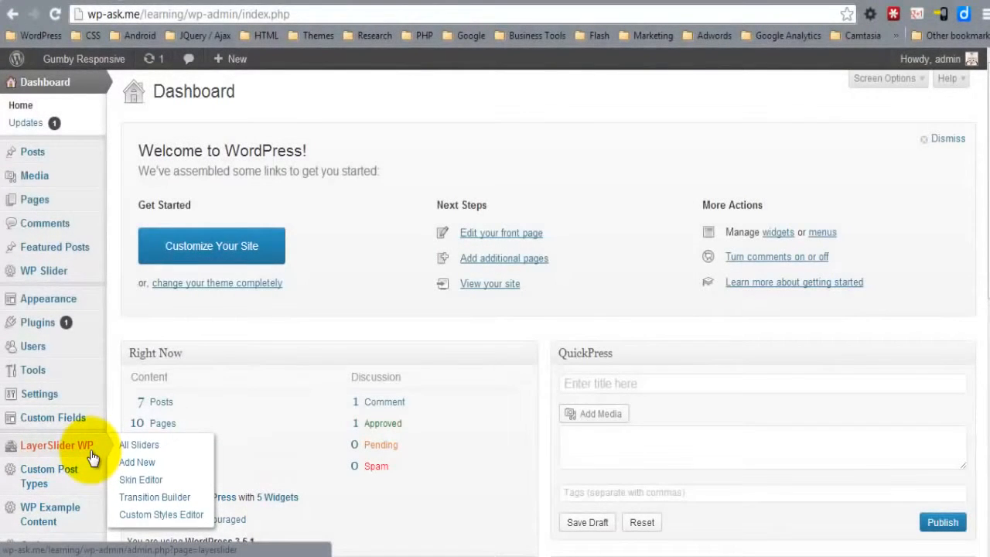
click(177, 453)
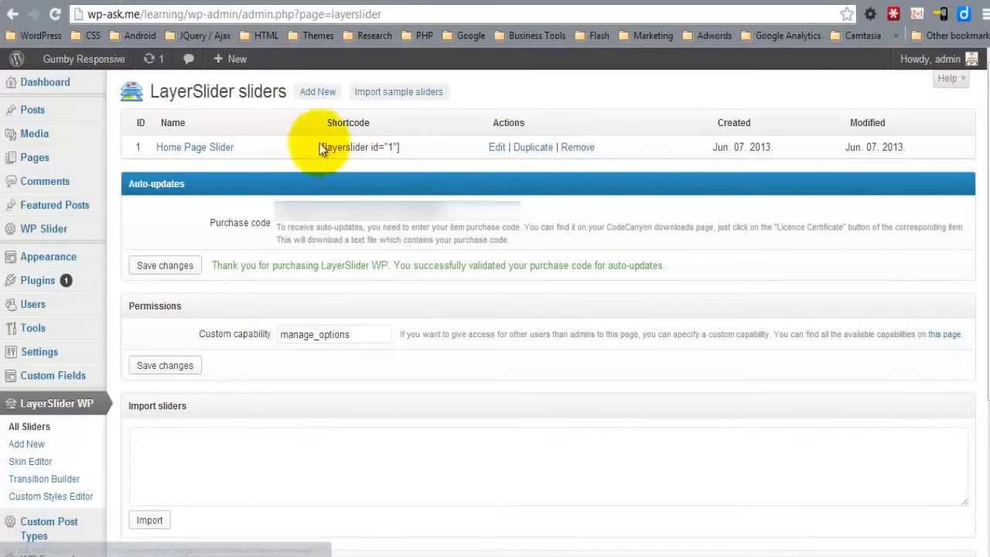
click(318, 92)
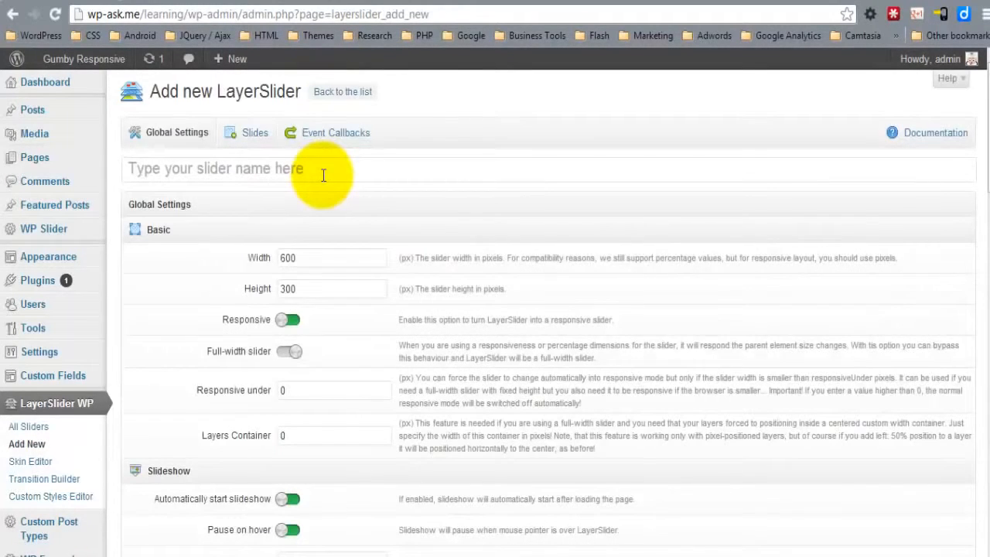
click(323, 175)
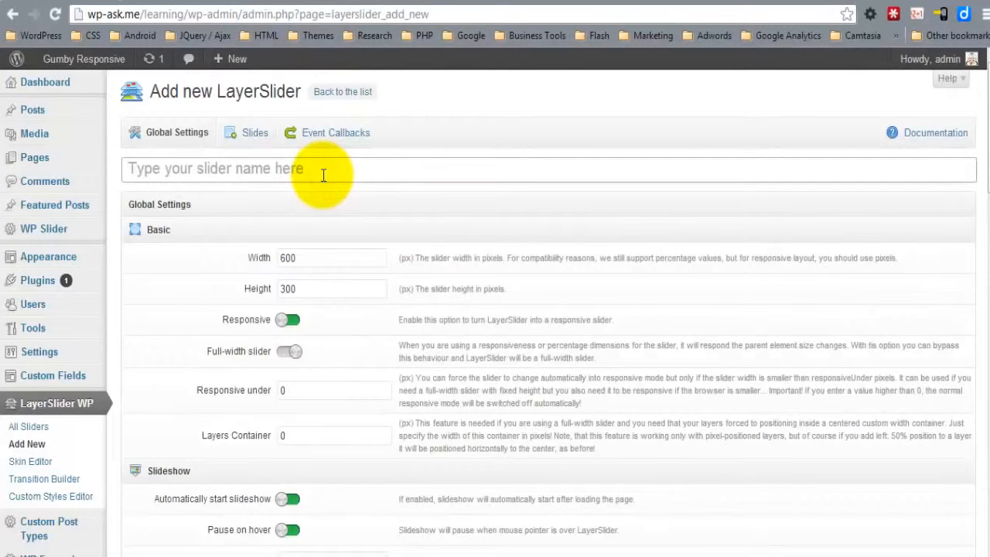
text(Home Page)
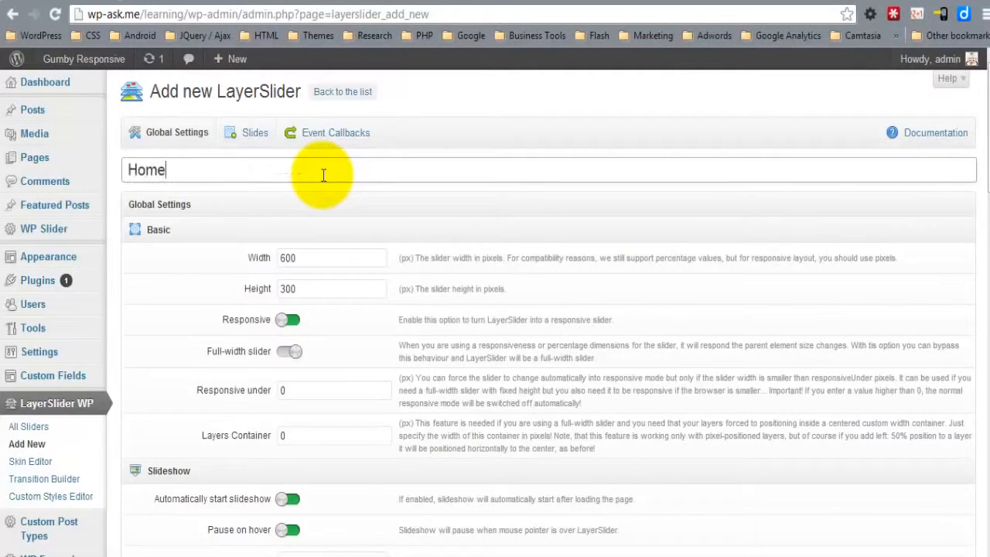
text( 2)
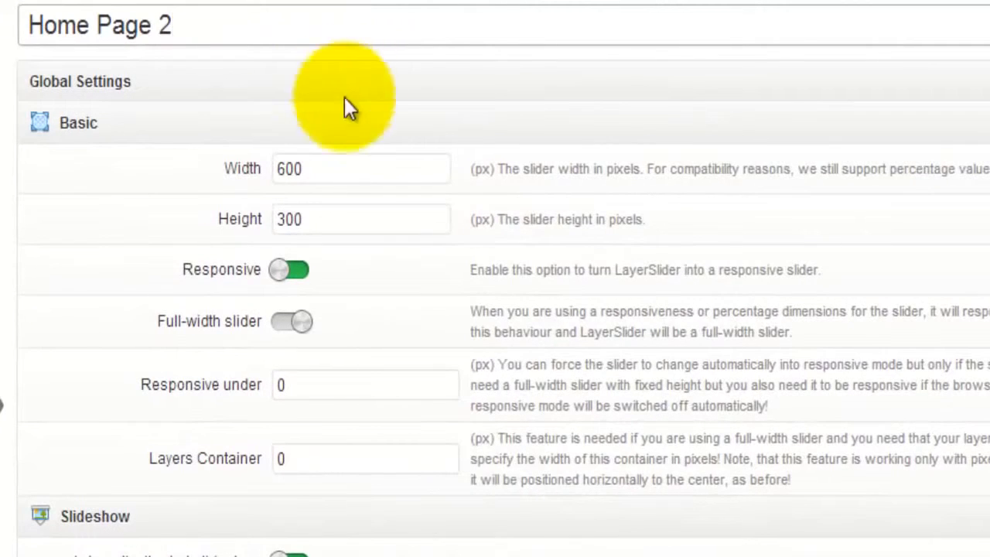
Step: Set the slider's width to 940 px and its height to 350 px in the basic global settings
double_click(355, 173)
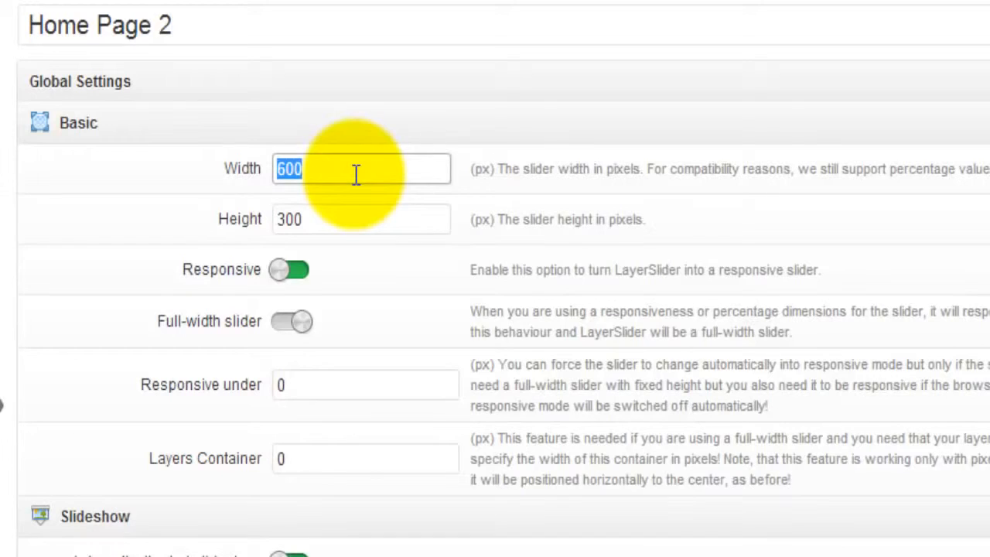
text(940)
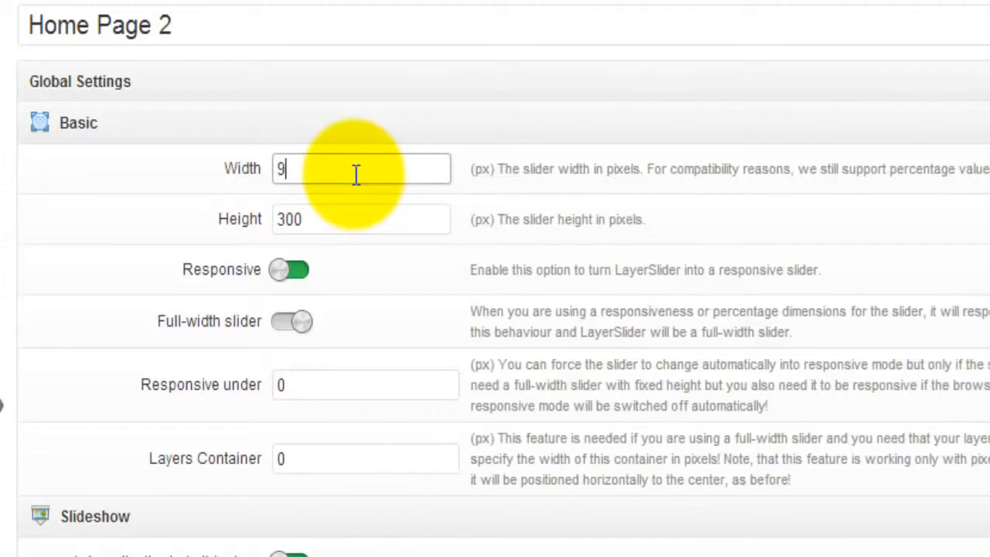
double_click(337, 222)
text(350)
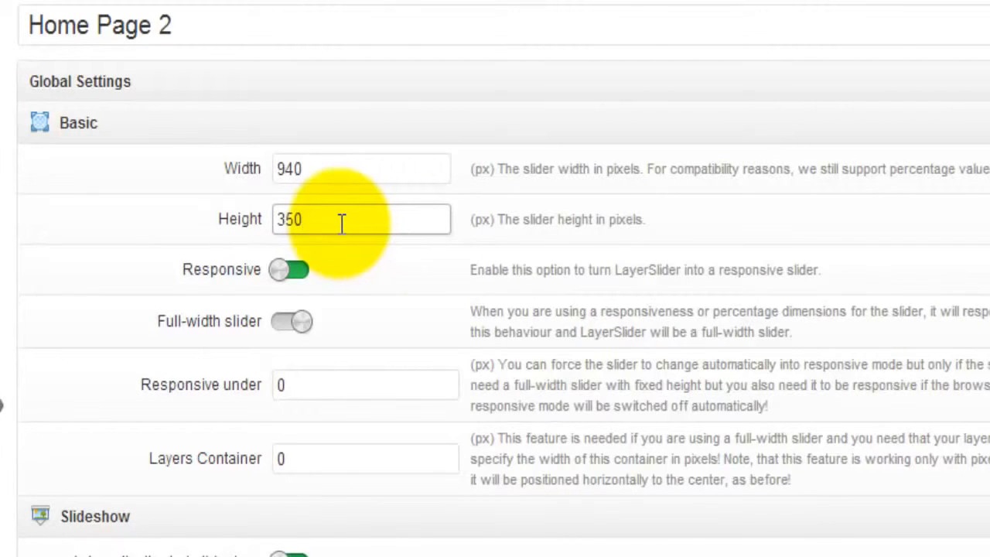
click(514, 252)
Step: Look through the remaining slideshow, appearance and navigation settings, then save the slider
scroll(518, 252, down, 3)
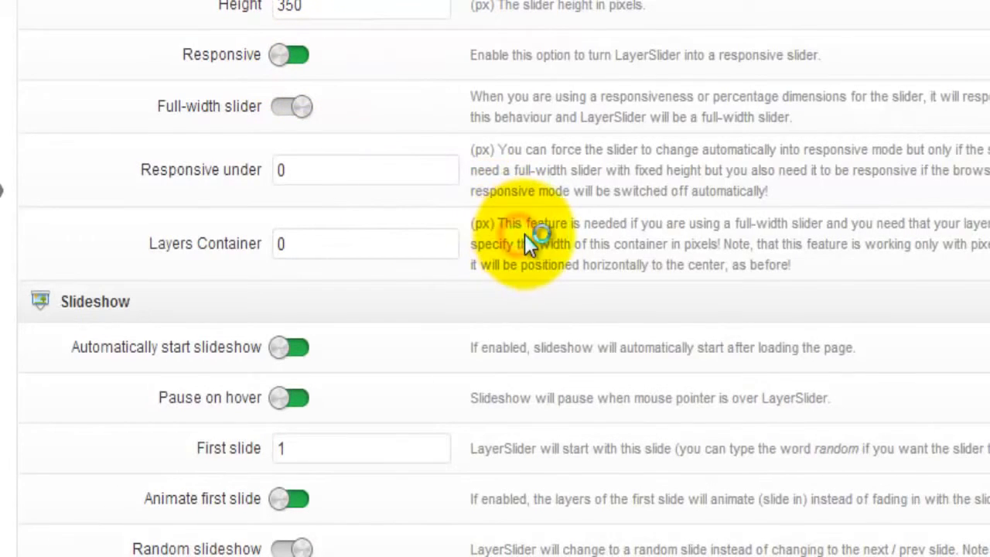
scroll(525, 234, down, 6)
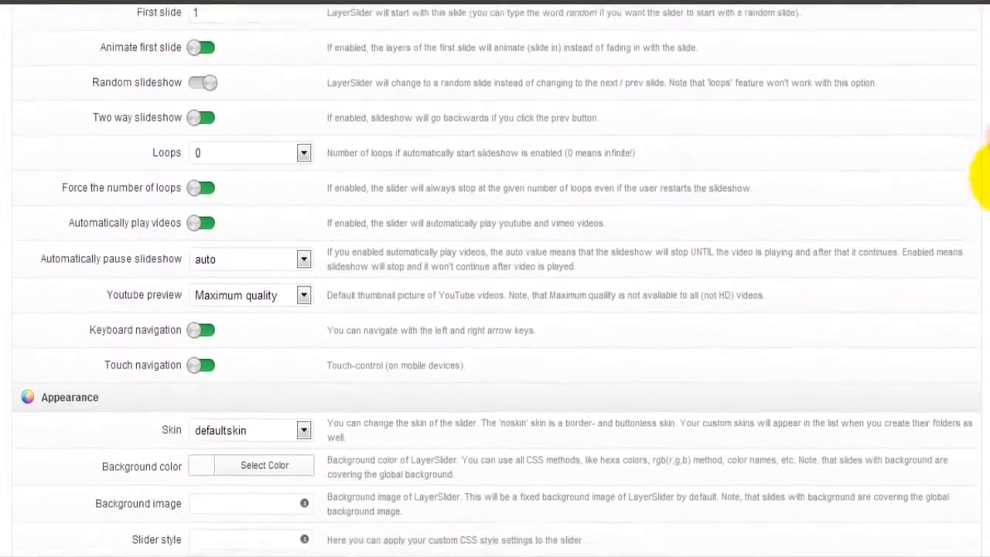
scroll(976, 216, down, 4)
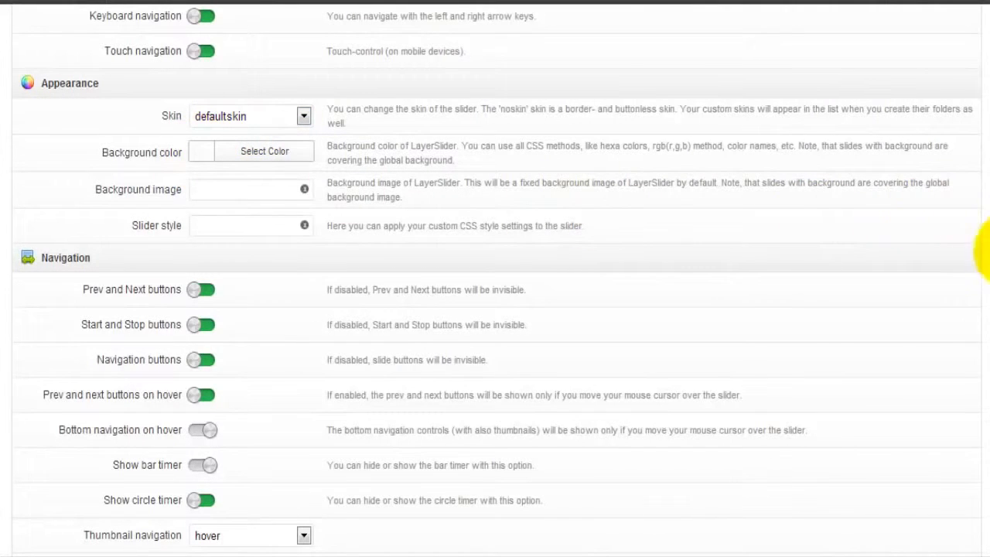
drag(986, 232, 986, 431)
click(66, 466)
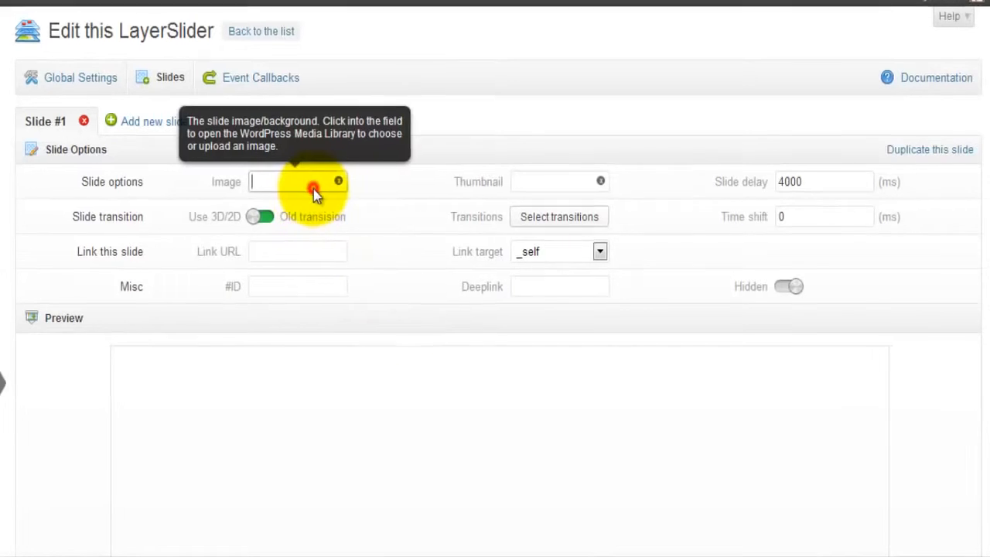
Step: Insert gumby-wordpress-960x350.png from the media library as the background image of Slide #1
click(249, 181)
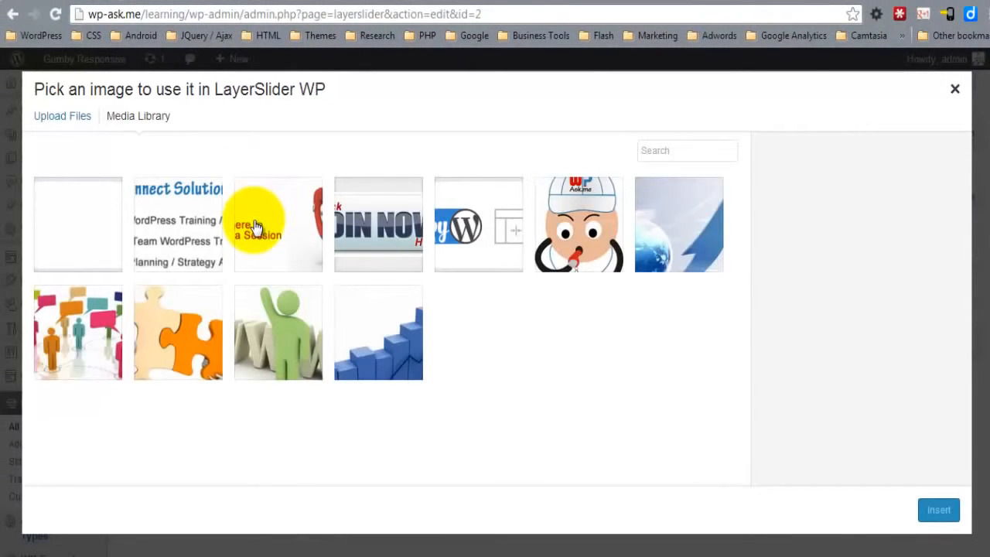
click(467, 226)
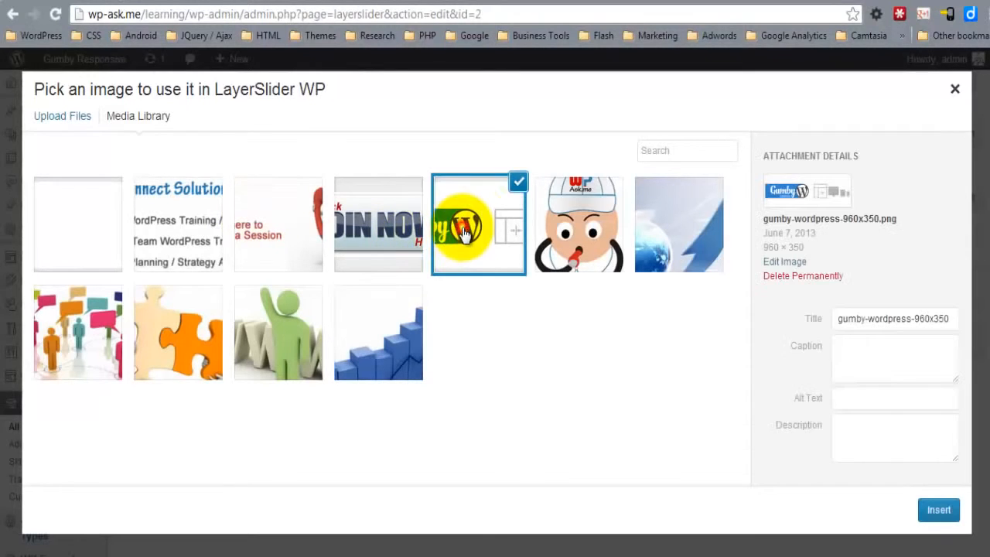
click(939, 510)
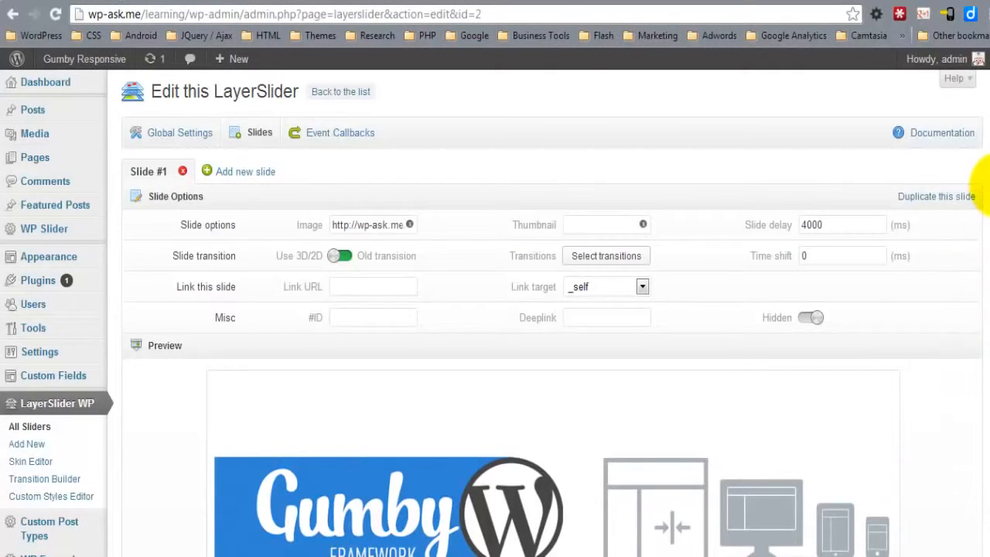
Step: Check the slide preview and use gumby-wordpress-960x350.png as the thumbnail of Slide #1
scroll(984, 174, down, 2)
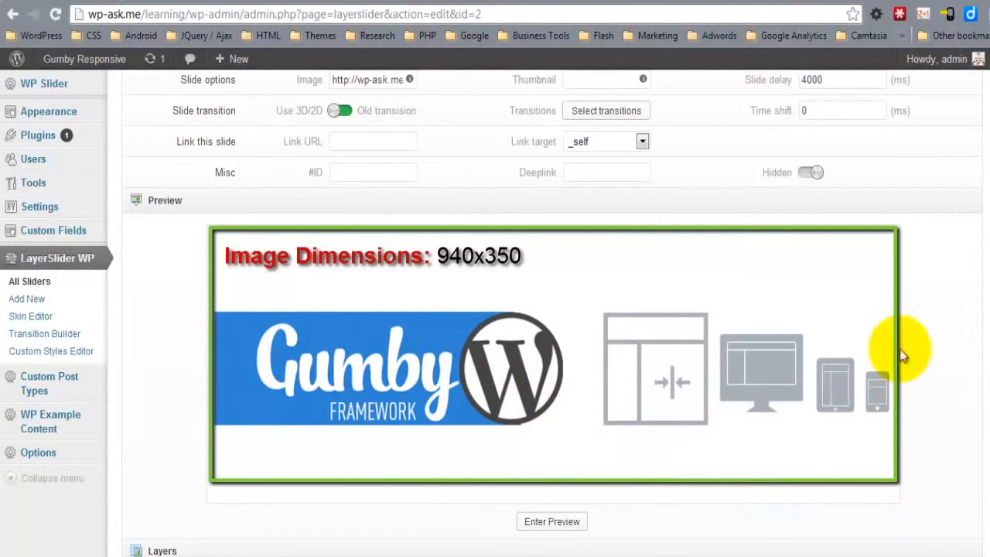
scroll(978, 207, up, 2)
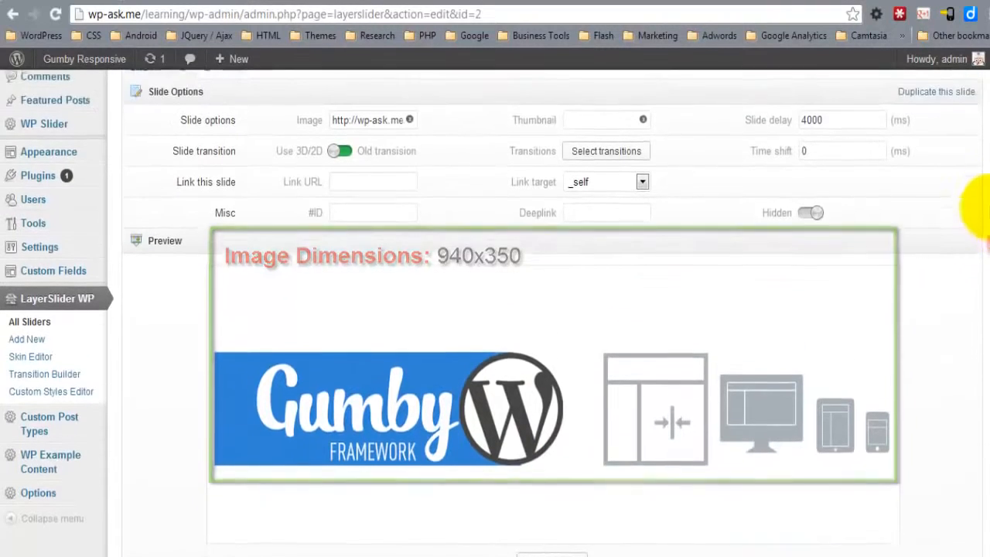
scroll(987, 207, up, 3)
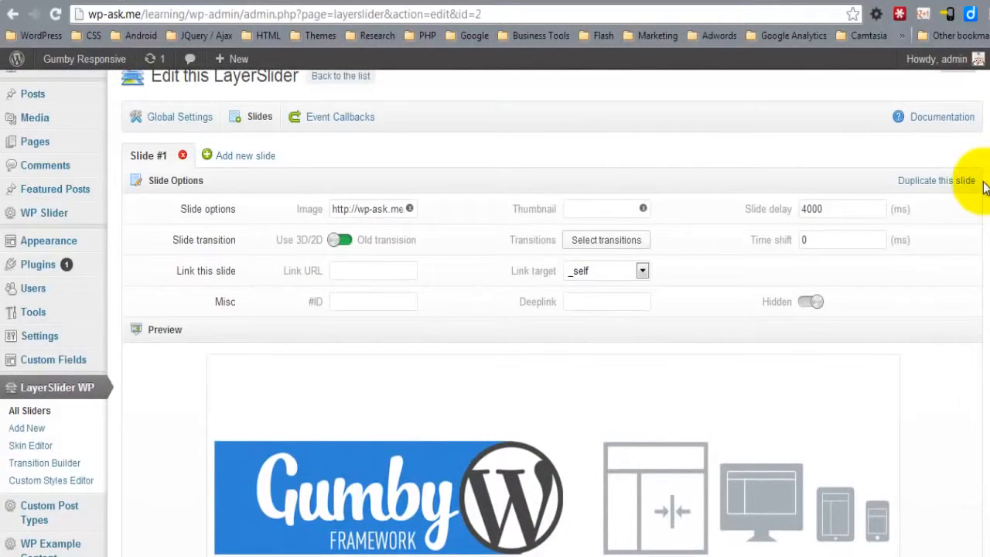
scroll(983, 185, down, 3)
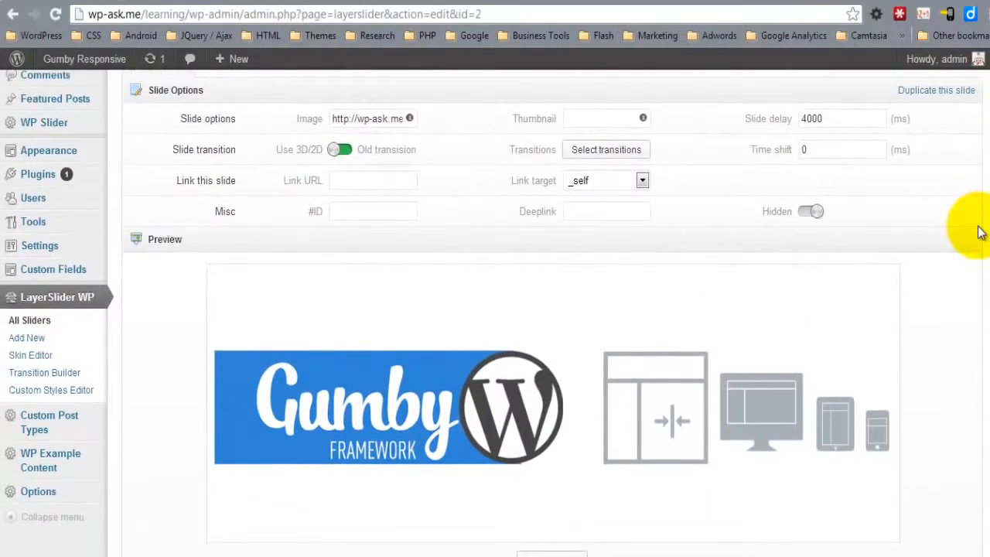
scroll(977, 232, down, 1)
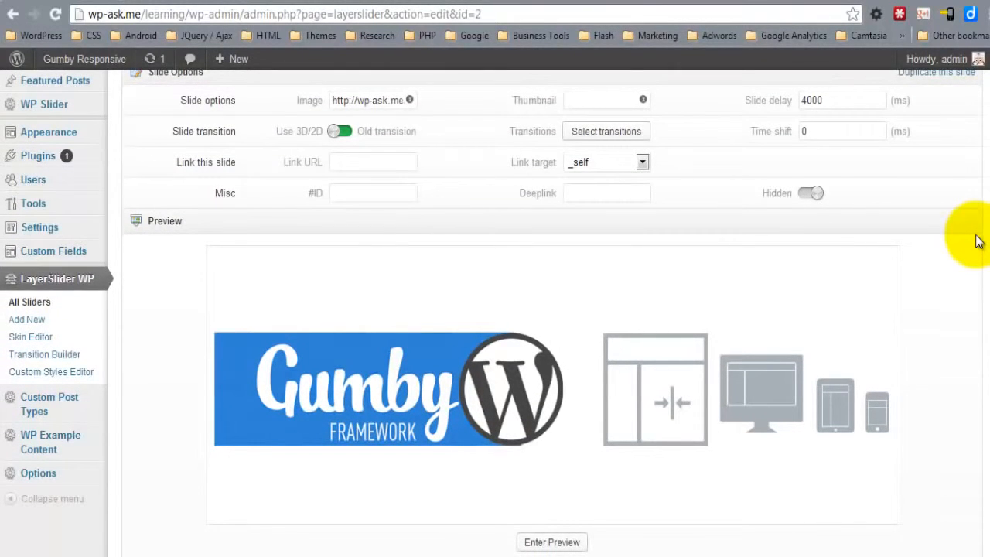
drag(976, 235, 976, 237)
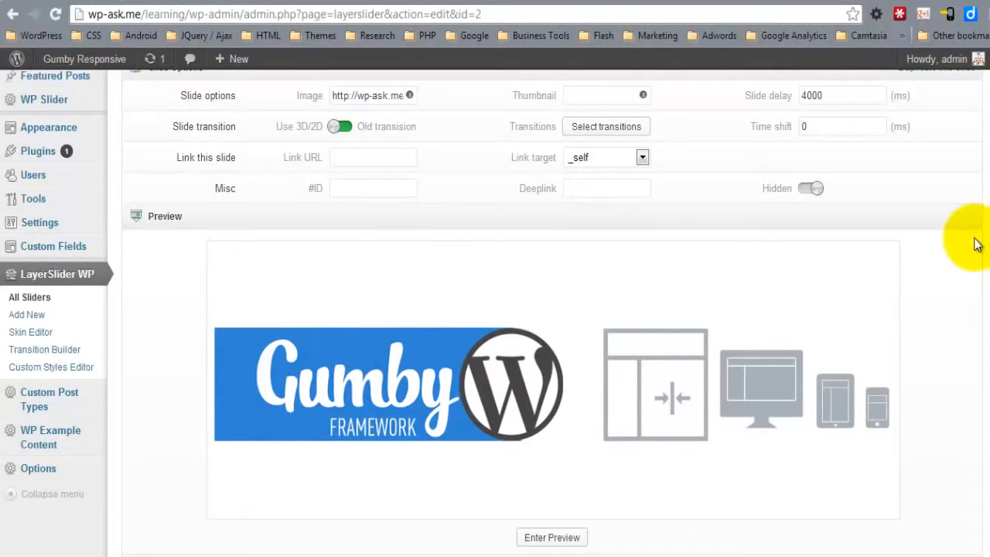
click(631, 94)
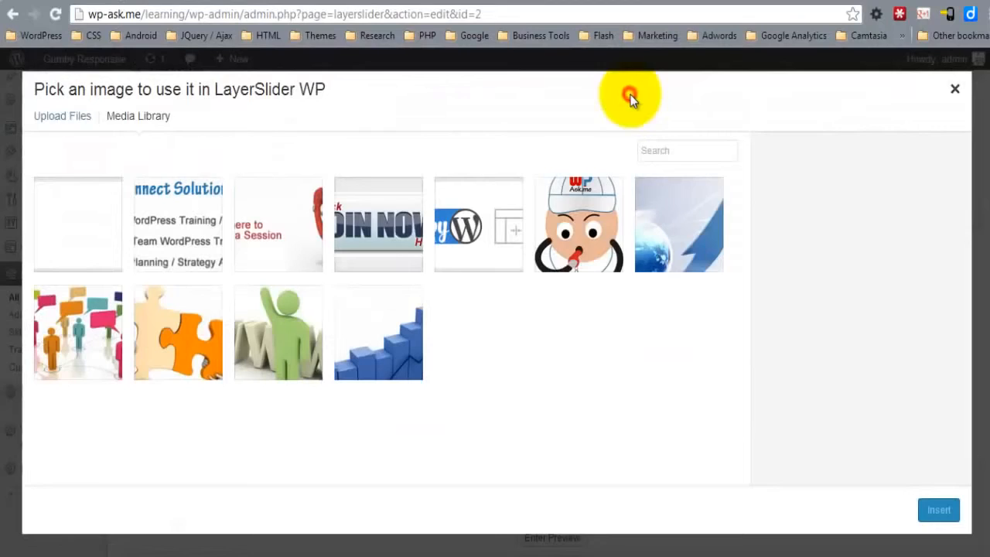
click(478, 223)
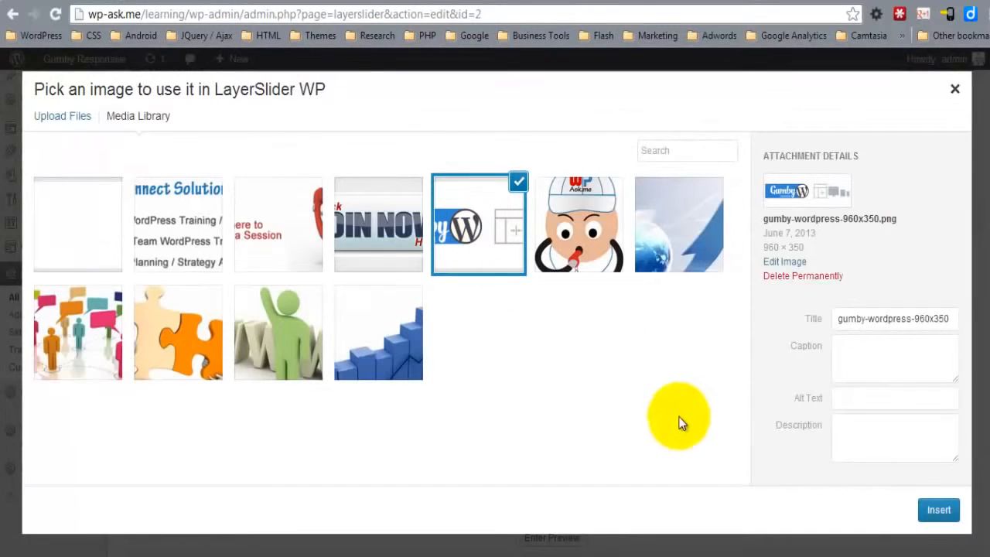
click(936, 508)
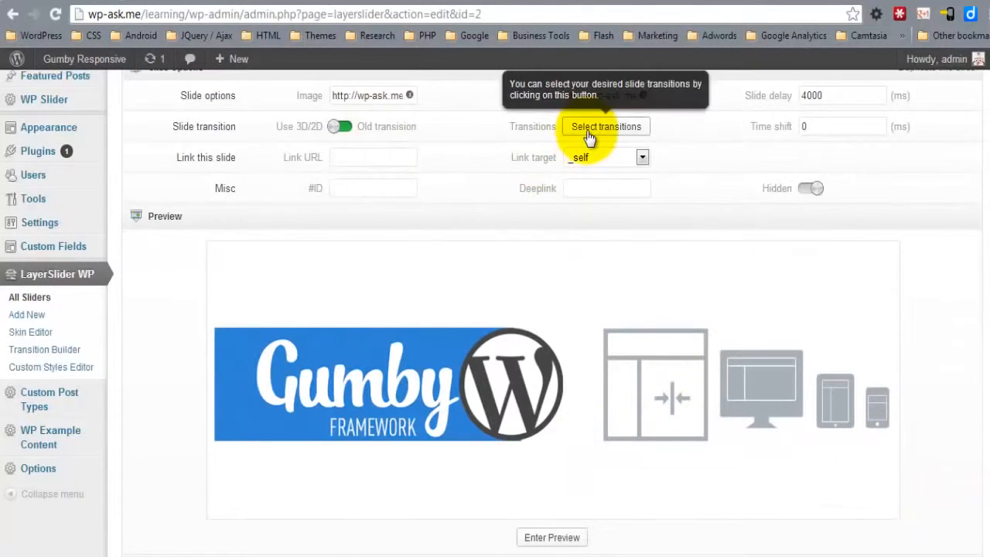
scroll(748, 130, up, 2)
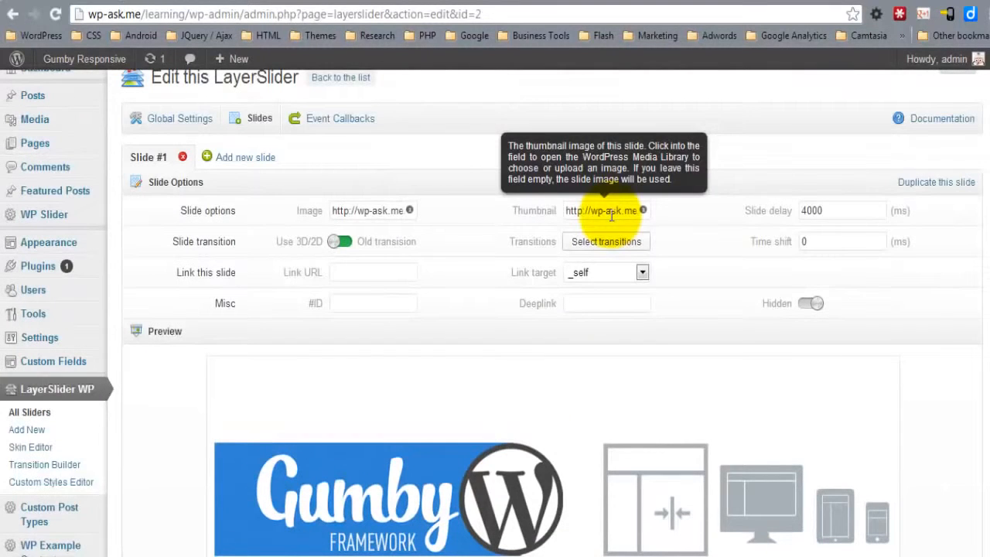
click(398, 272)
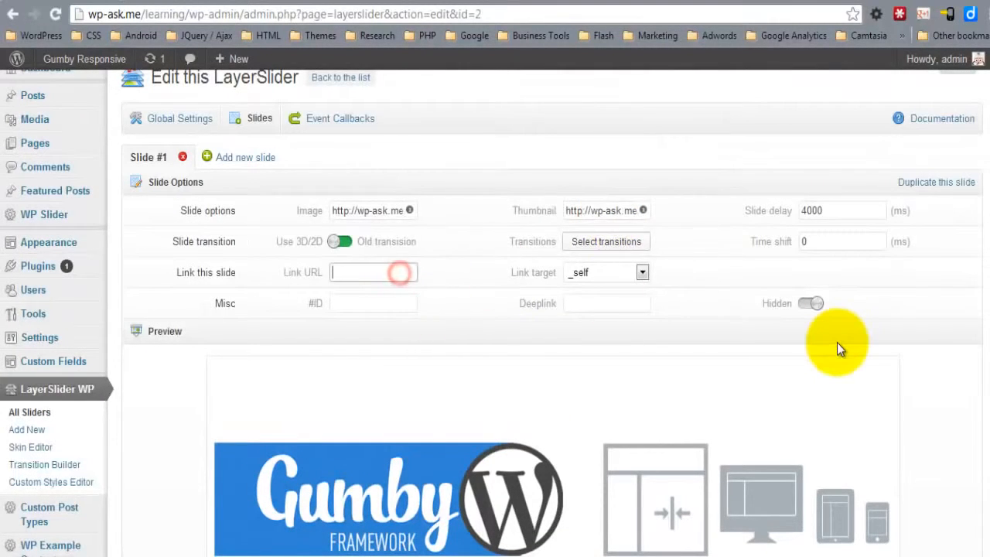
text(http://wp-as)
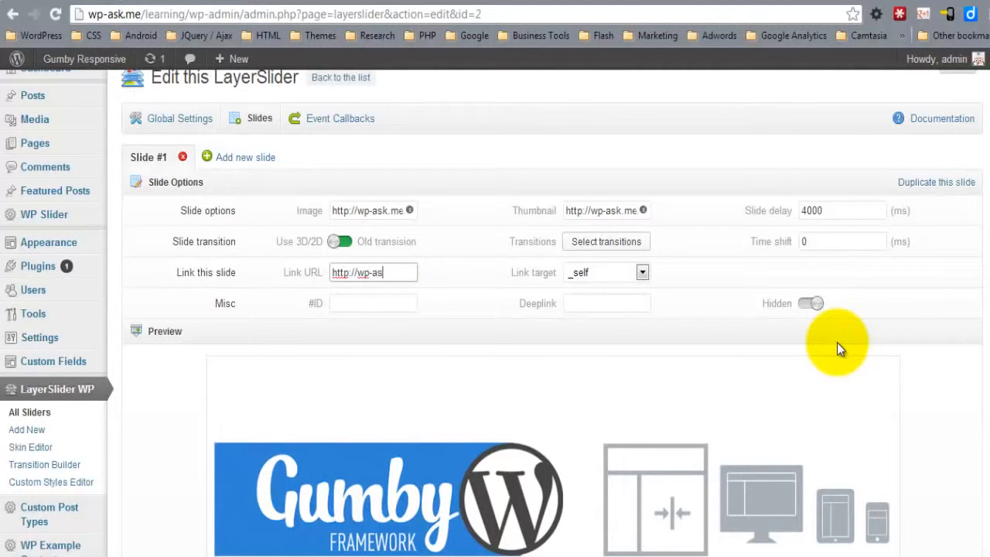
text(k.me/)
click(628, 279)
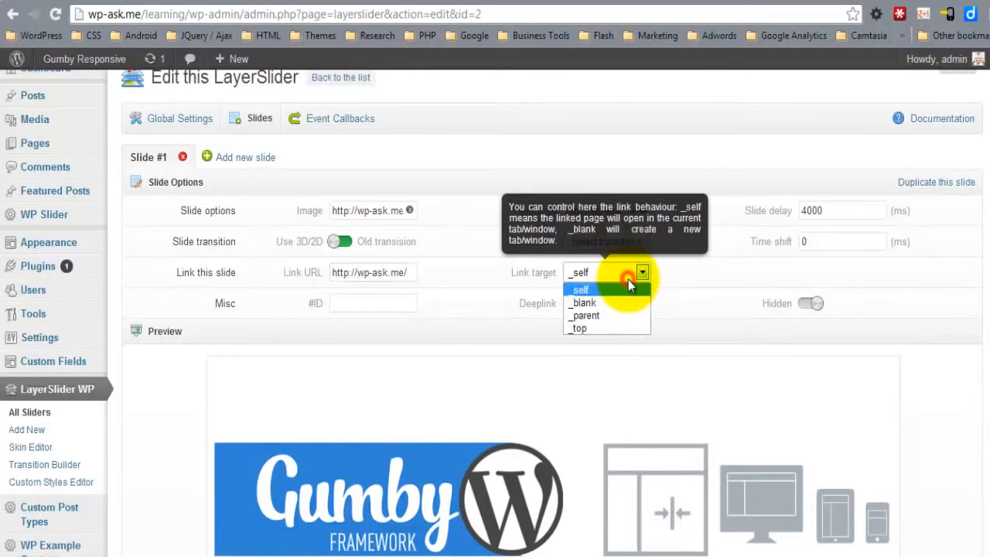
click(620, 302)
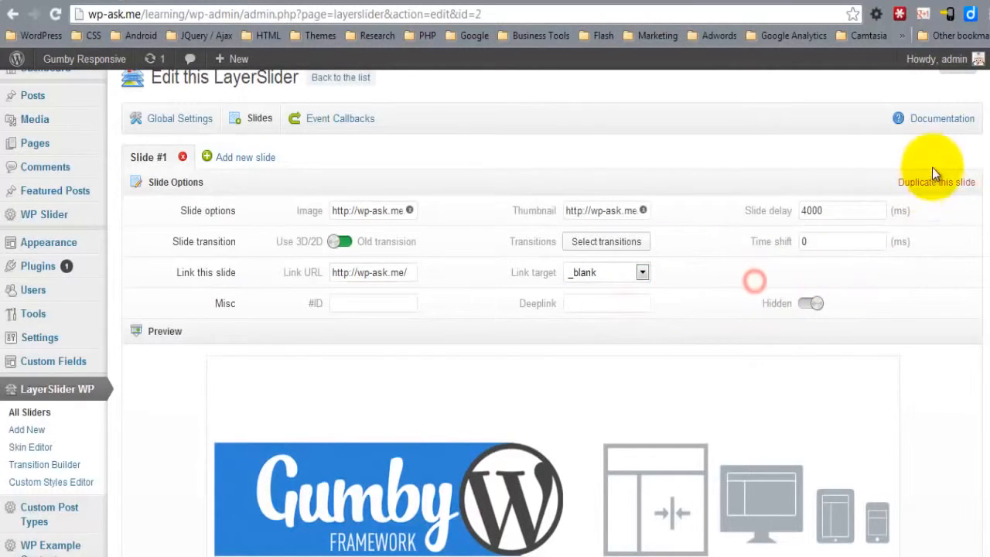
Step: Rename Layer #1 of the slide to "1st Message"
scroll(986, 170, down, 2)
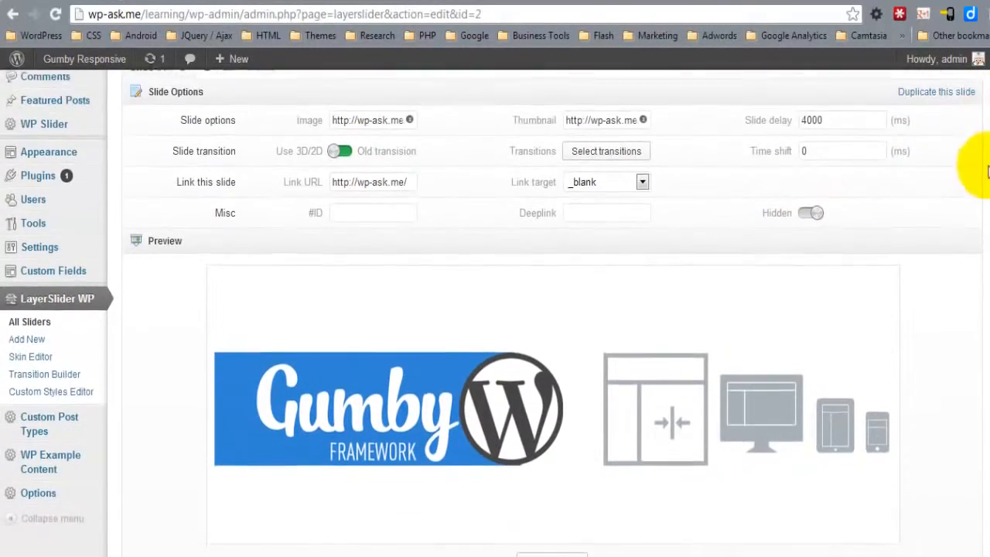
scroll(987, 170, down, 4)
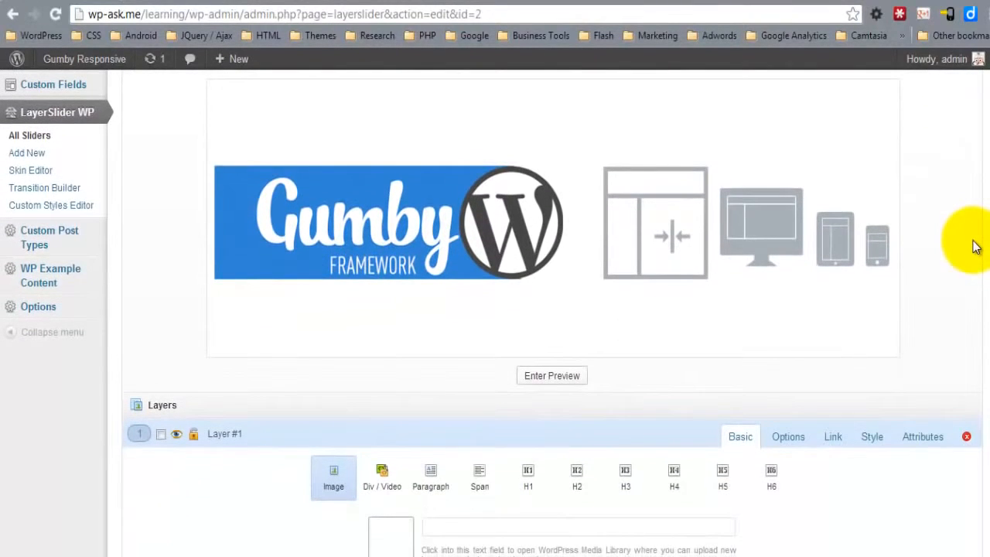
scroll(982, 246, down, 1)
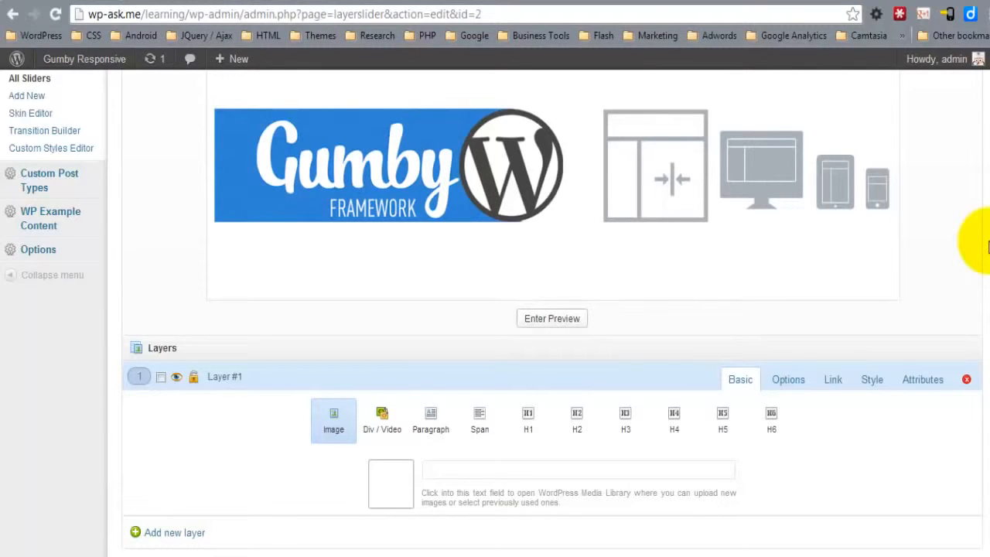
click(260, 376)
drag(260, 377, 181, 376)
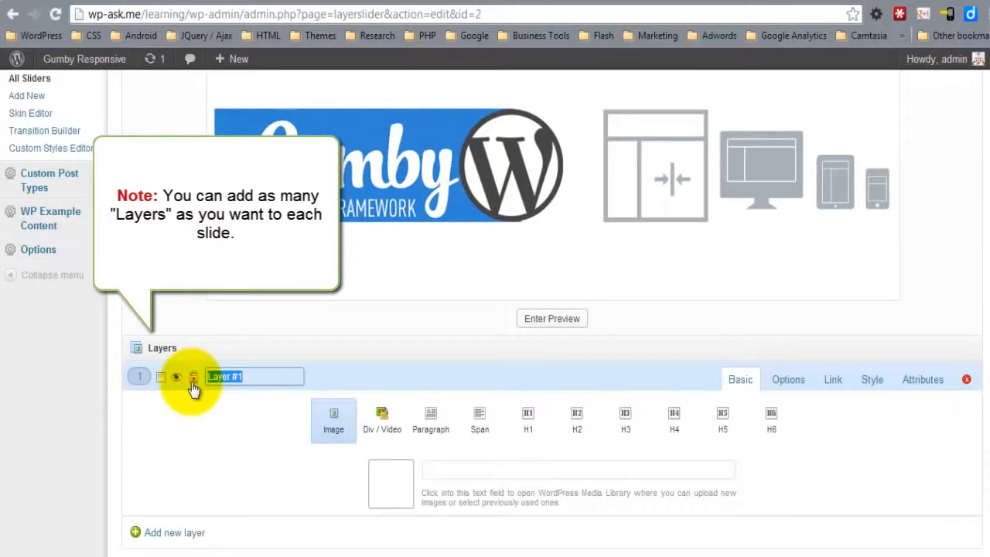
text(1st)
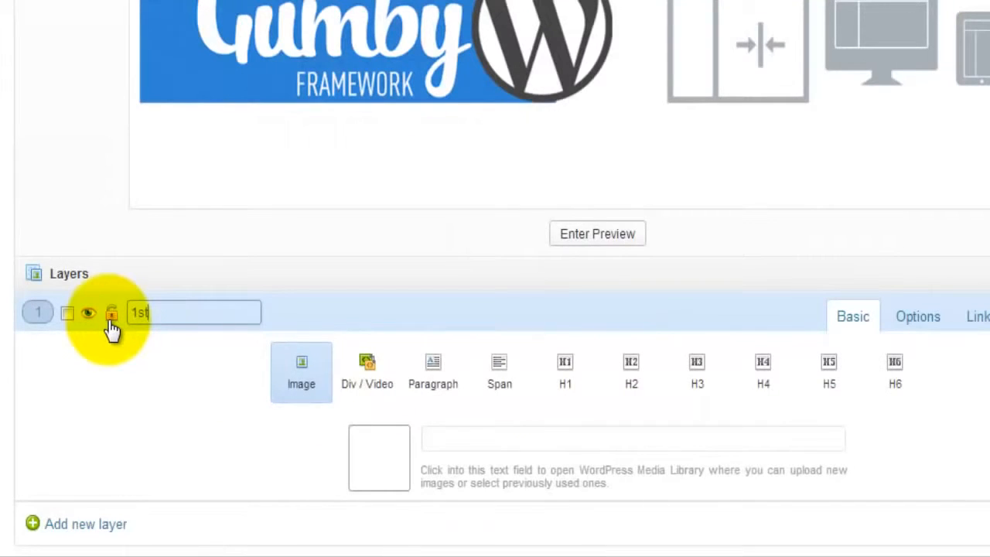
text( Message)
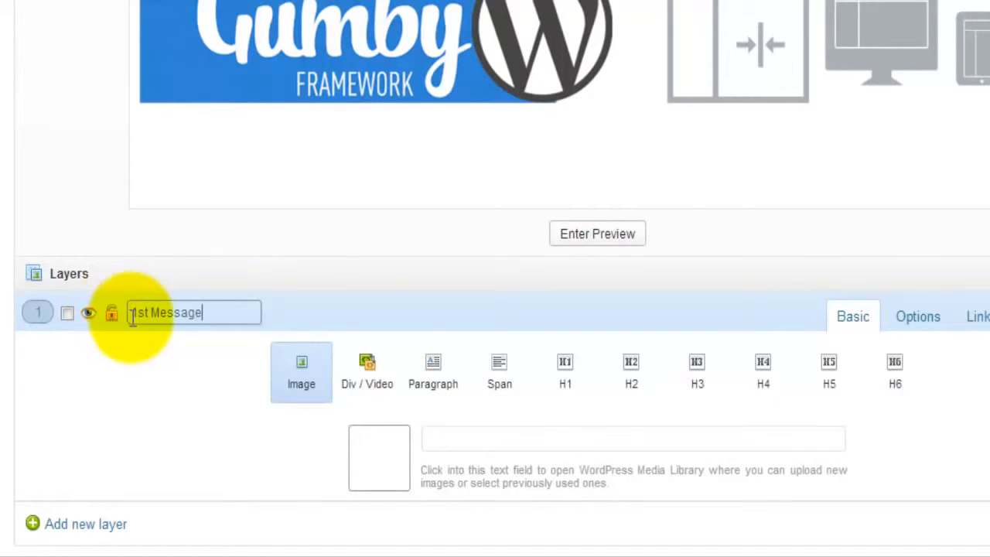
Step: Make the 1st Message layer an H3 heading with the text "Gumby Makes Responsive WordPress Easy!"
click(696, 363)
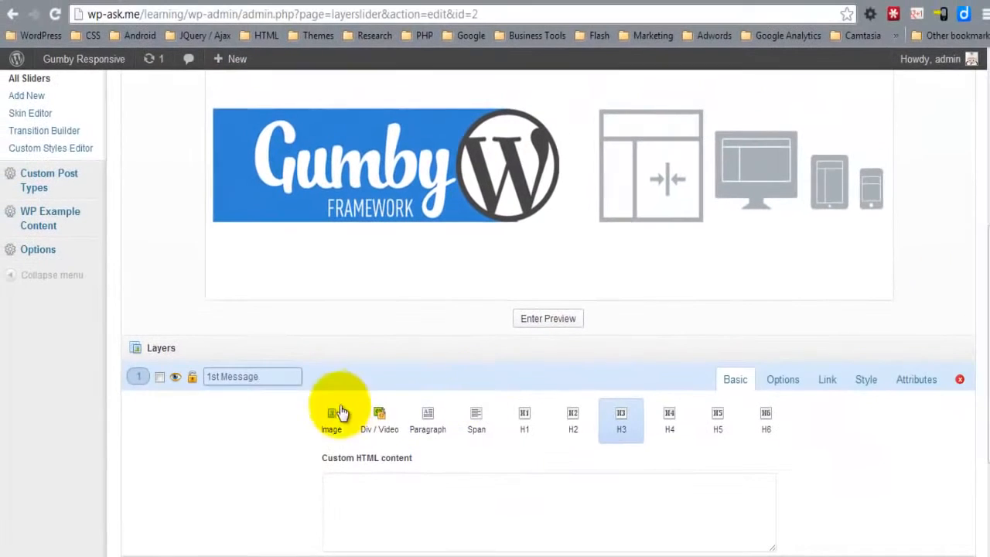
drag(986, 245, 982, 354)
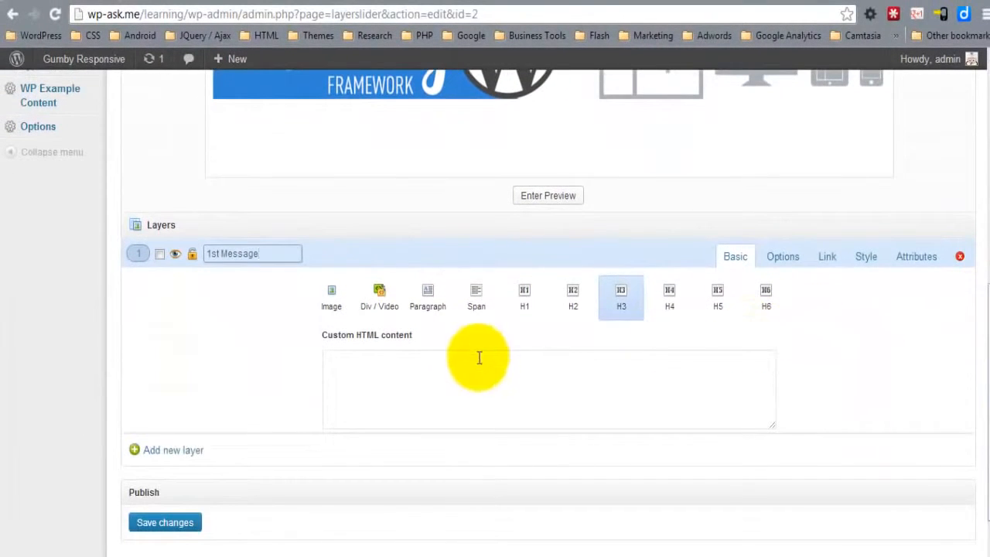
click(457, 378)
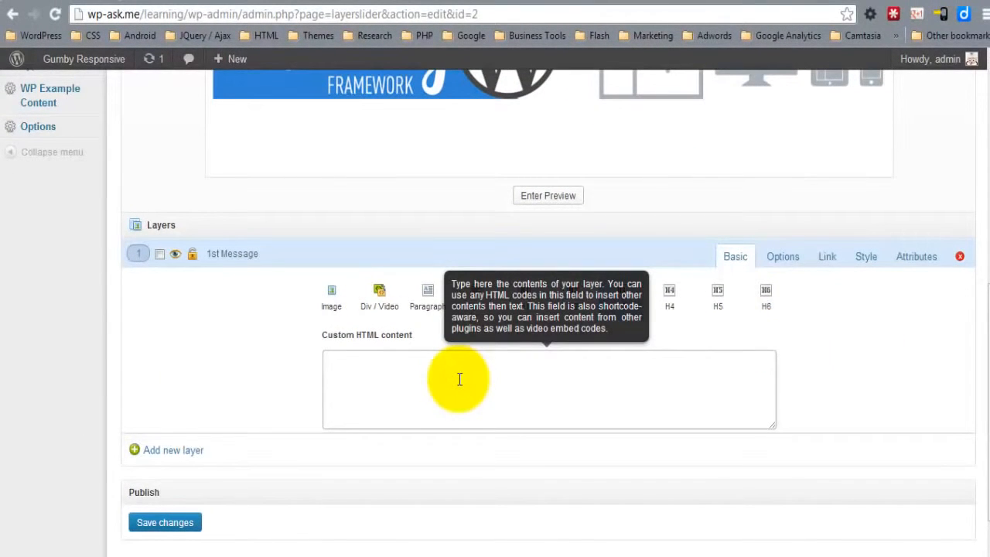
text(Gumby Makes Resp)
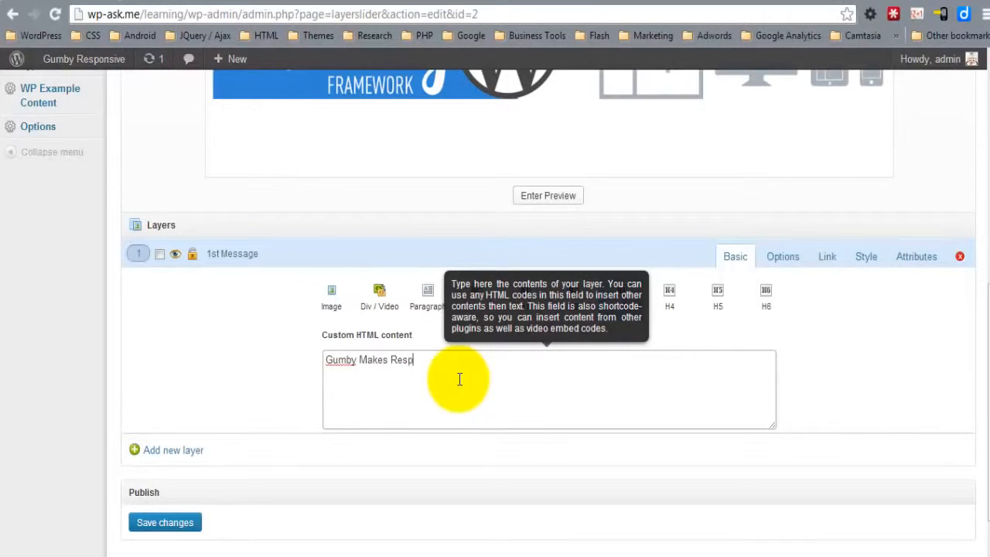
text(onsive WordPress Easy!)
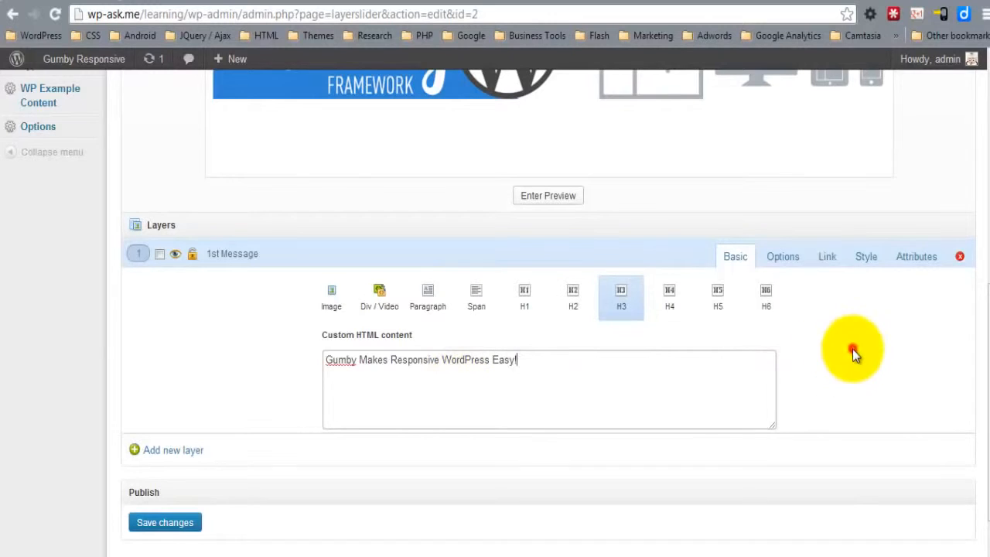
Step: Move the heading text in the slide preview slightly down, to just above the blue Gumby Framework banner
drag(982, 328, 971, 210)
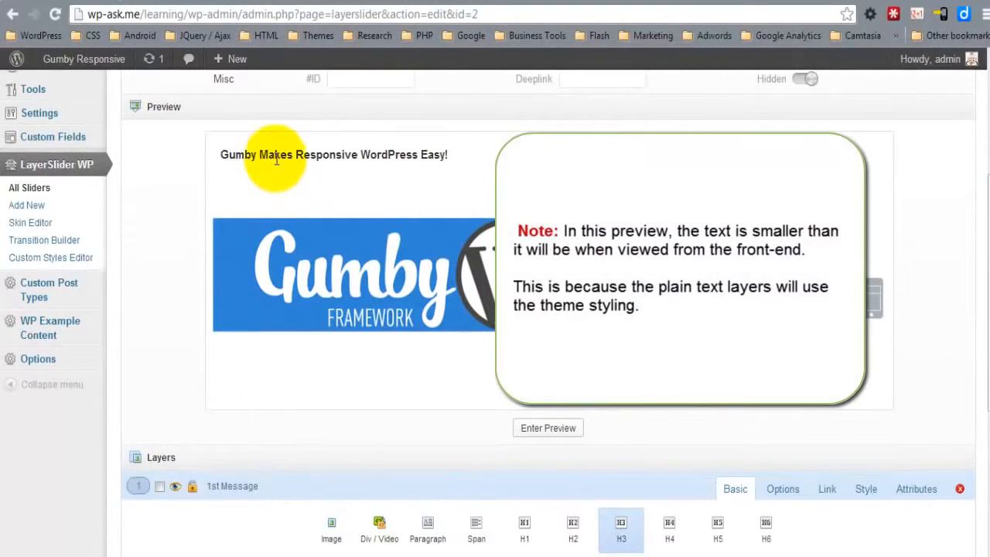
drag(276, 163, 273, 171)
mouse_move(272, 181)
mouse_down()
mouse_move(272, 202)
mouse_move(271, 181)
mouse_up()
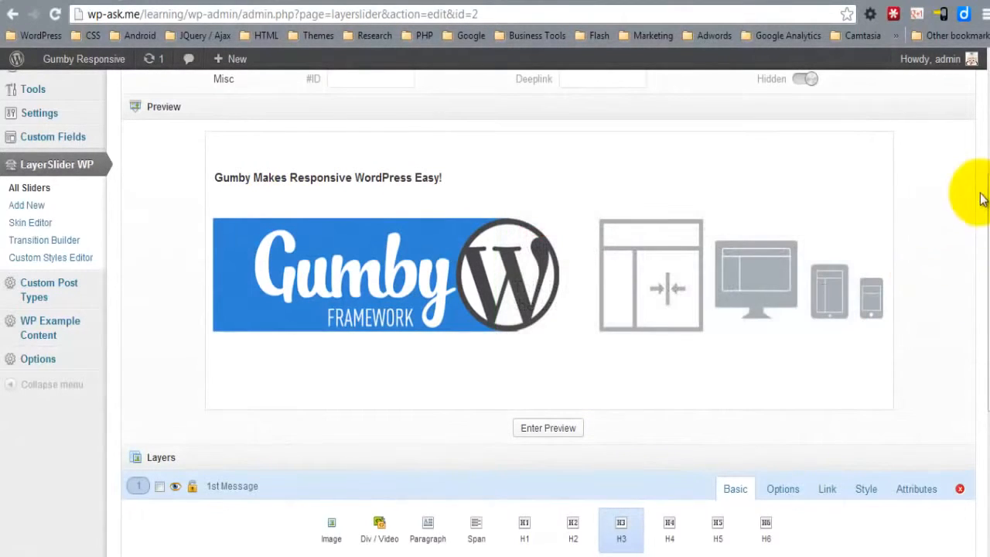
Step: Set the 1st Message layer's transition in to Right (Slide from right) and its transition out to Bottom (Slide to bottom)
drag(988, 194, 988, 271)
click(783, 323)
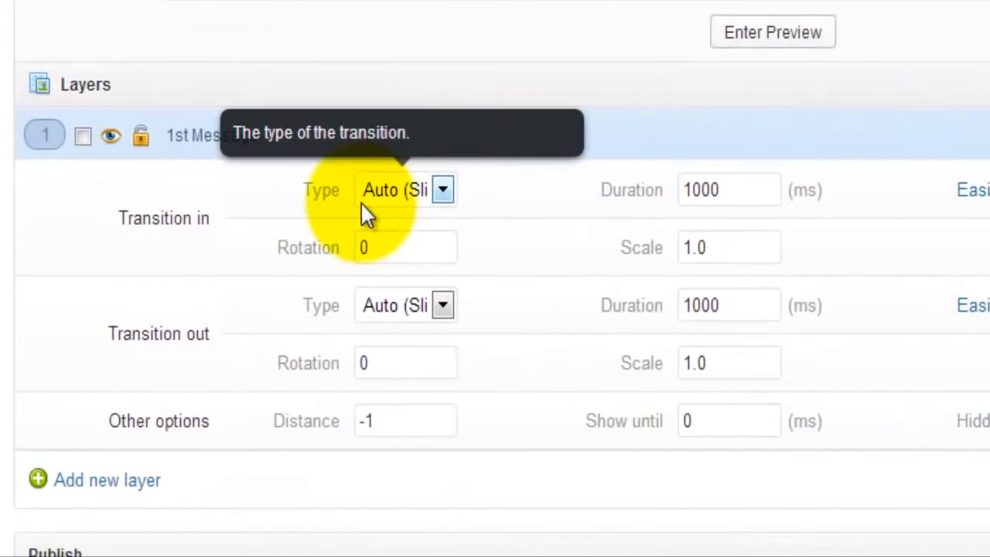
click(338, 337)
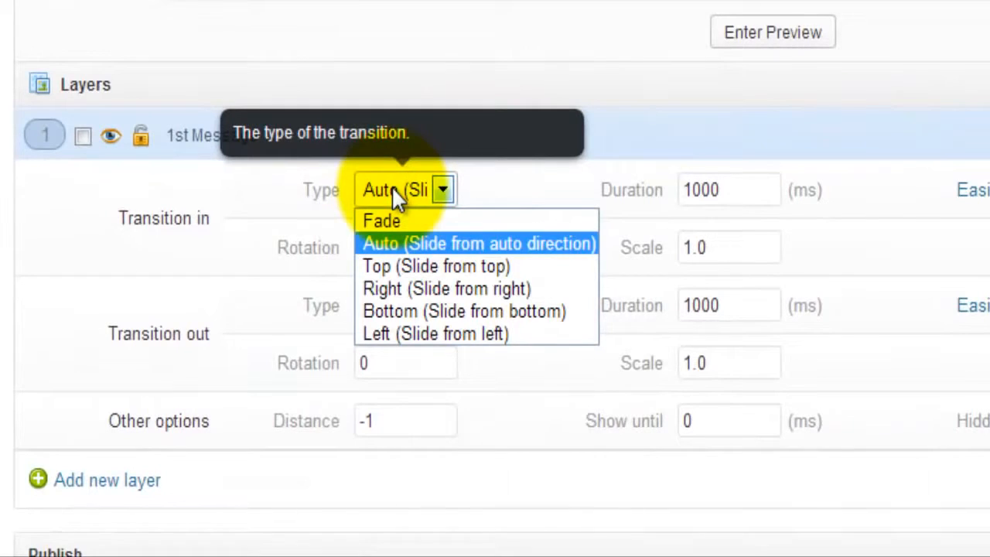
click(380, 286)
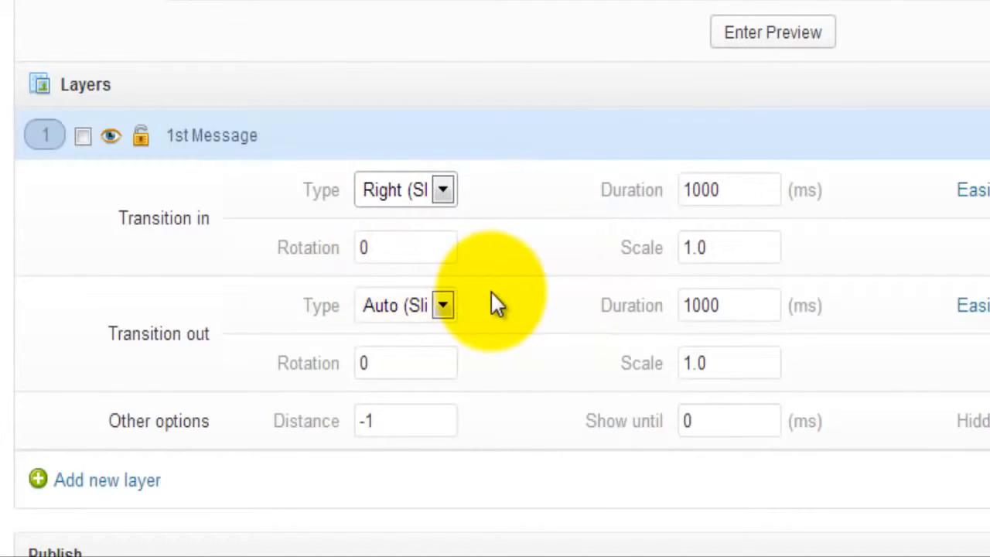
click(423, 309)
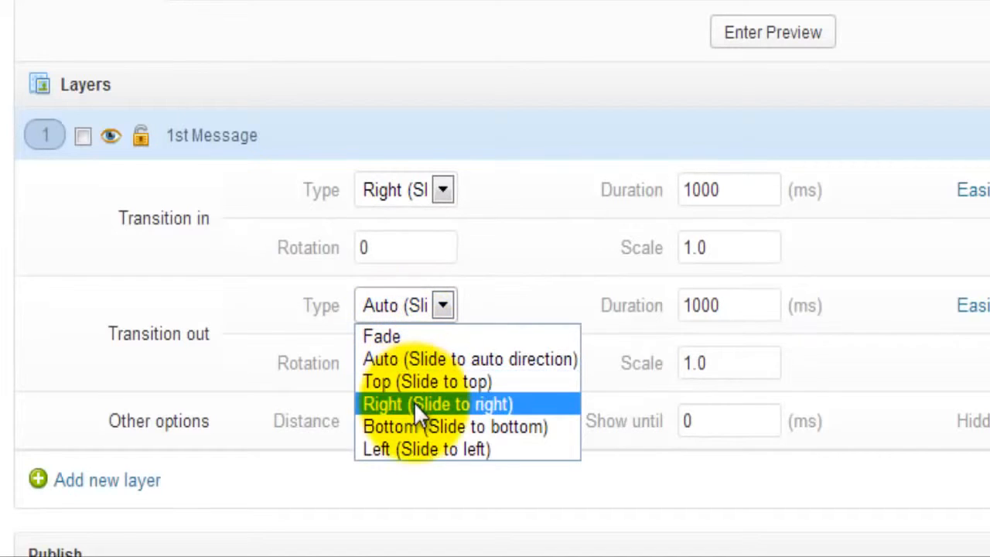
click(535, 426)
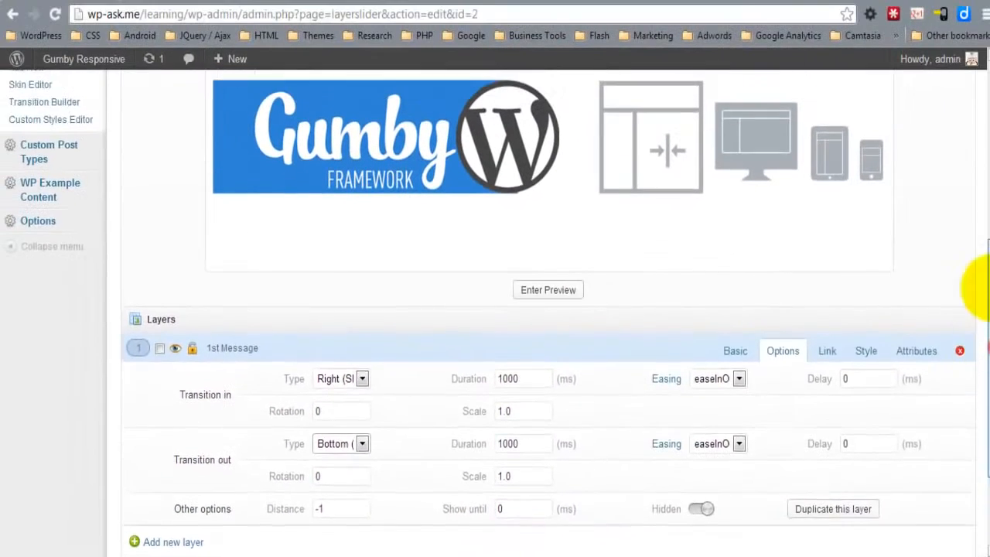
Step: Play the slide preview to check the heading layer's animation
drag(985, 287, 989, 254)
click(552, 460)
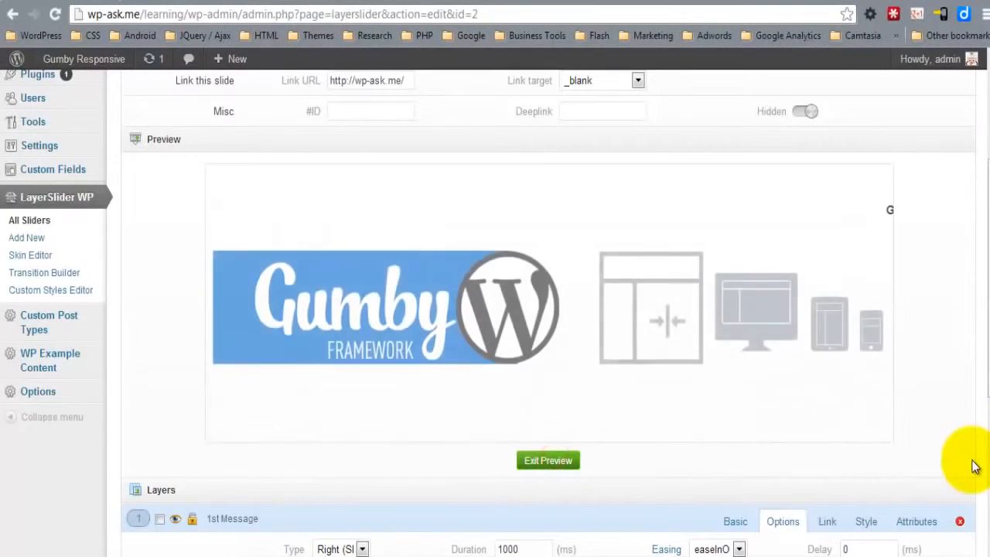
mouse_move(987, 241)
mouse_down()
mouse_move(988, 256)
mouse_move(986, 240)
mouse_up()
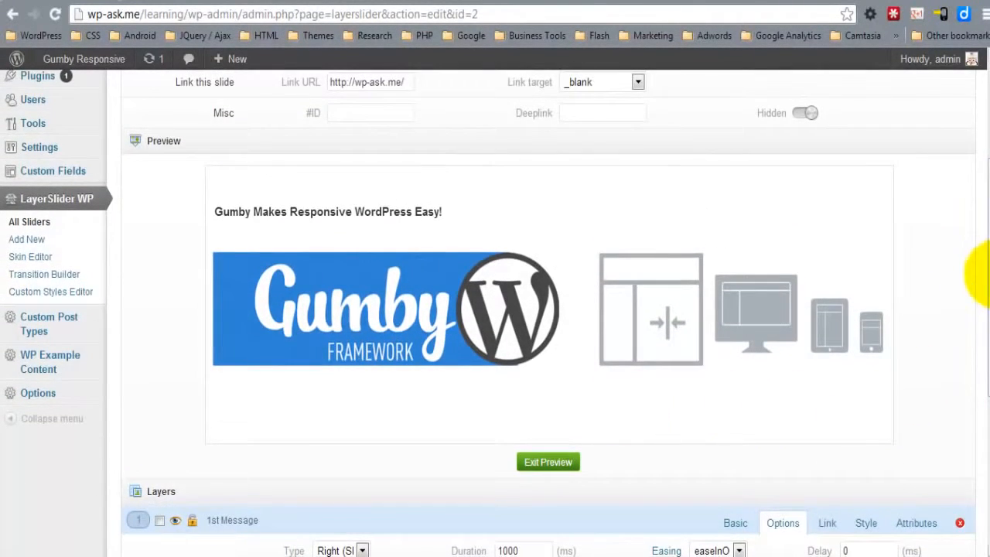
Step: Add a second layer and insert join-now-button-image.gif from the media library as its image
drag(985, 275, 984, 407)
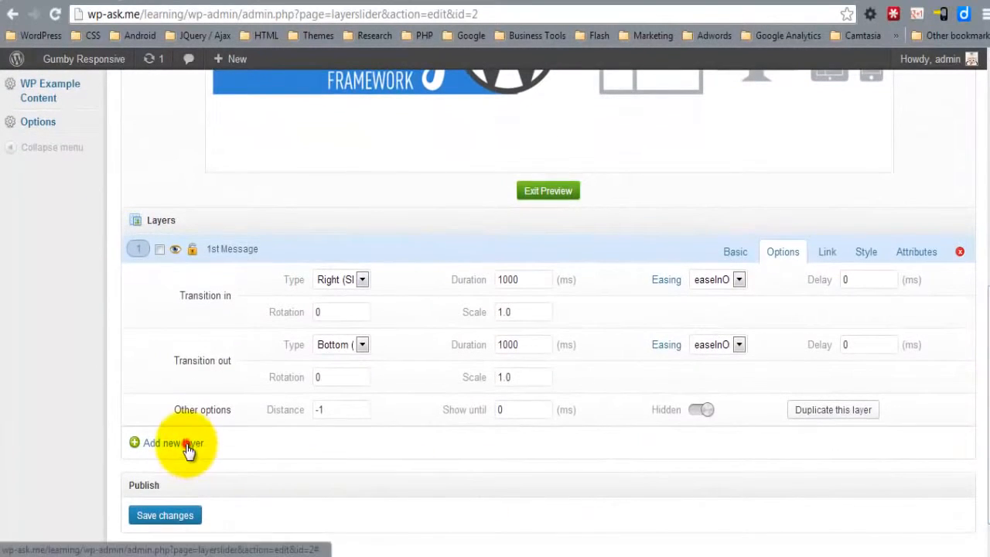
click(188, 453)
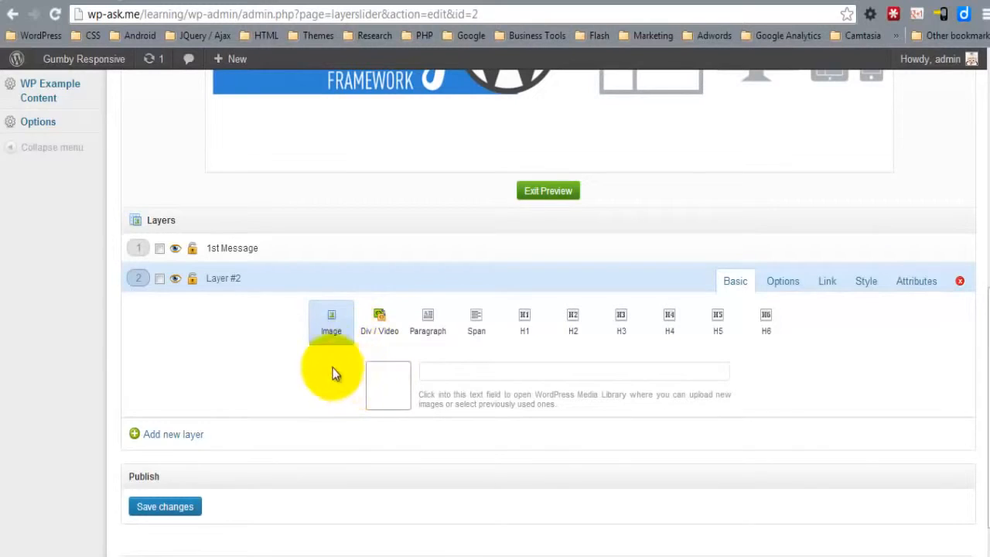
click(475, 371)
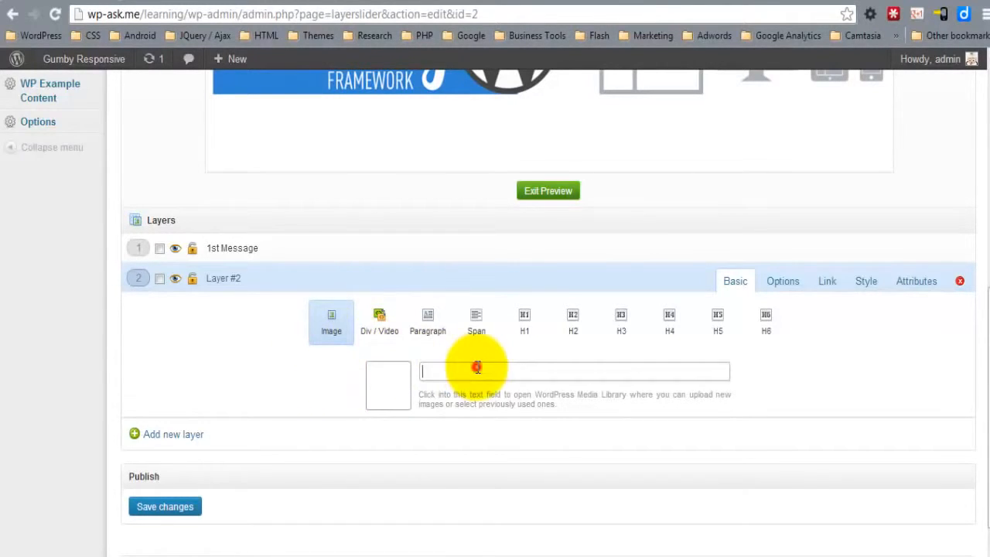
click(375, 213)
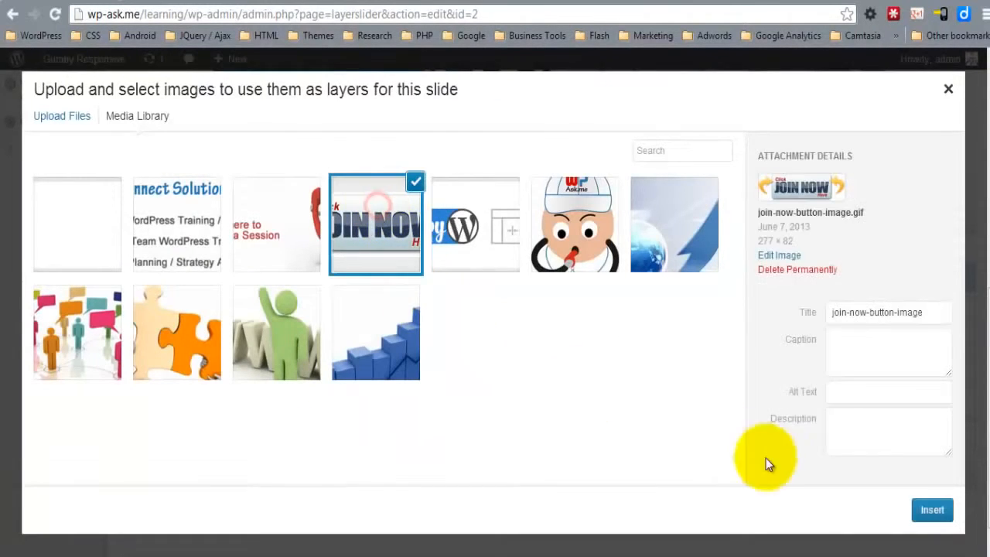
click(932, 511)
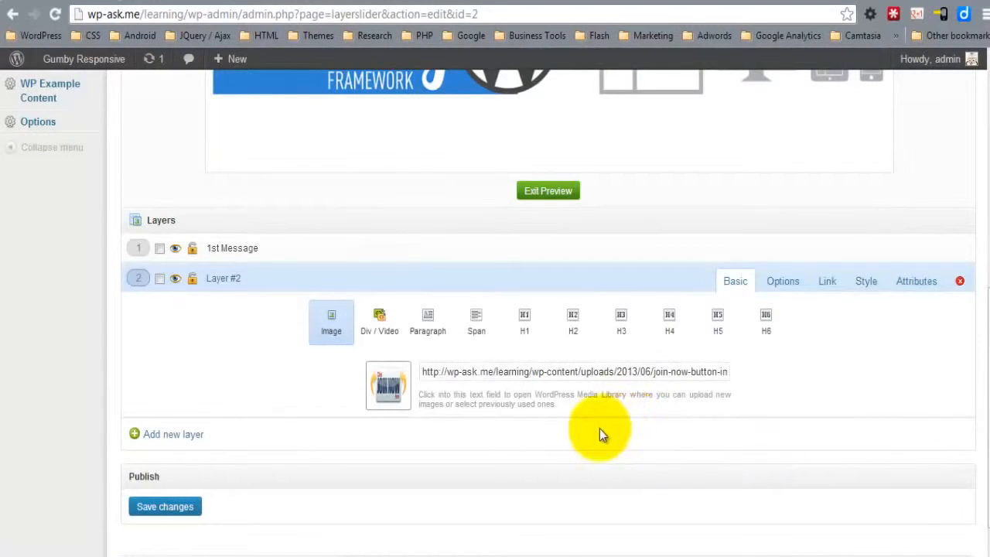
Step: Move the Join Now image to the slide's lower-right corner, below the device icons
scroll(599, 428, up, 2)
scroll(883, 433, up, 2)
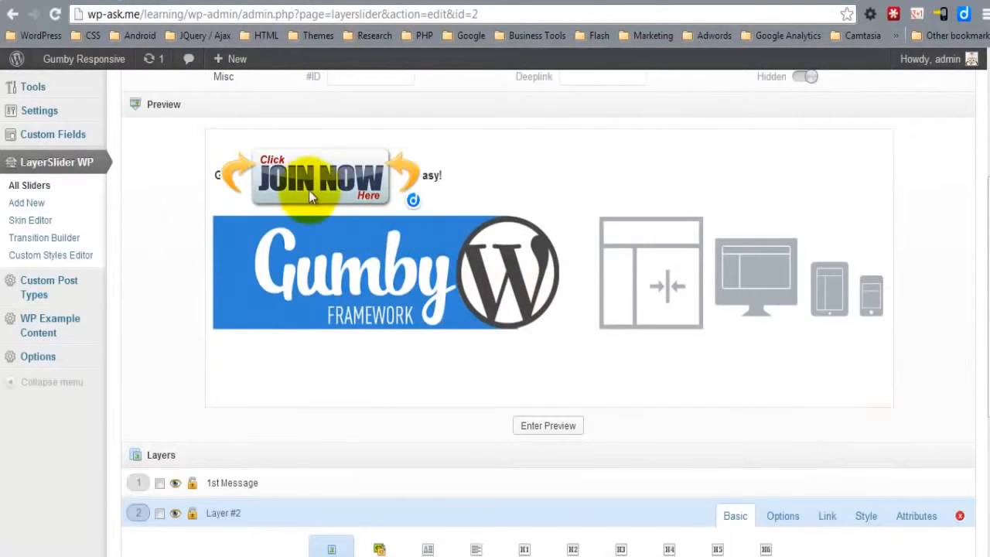
drag(299, 182, 758, 372)
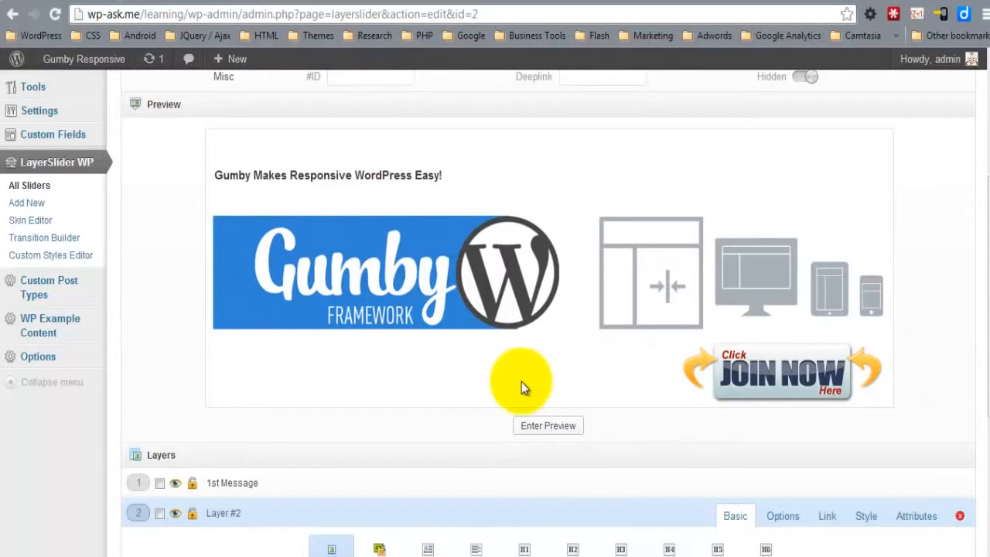
Step: Set Layer #2's transition in to Left (Slide from left) and its transition out to Top (Slide to top)
drag(988, 208, 988, 317)
click(783, 289)
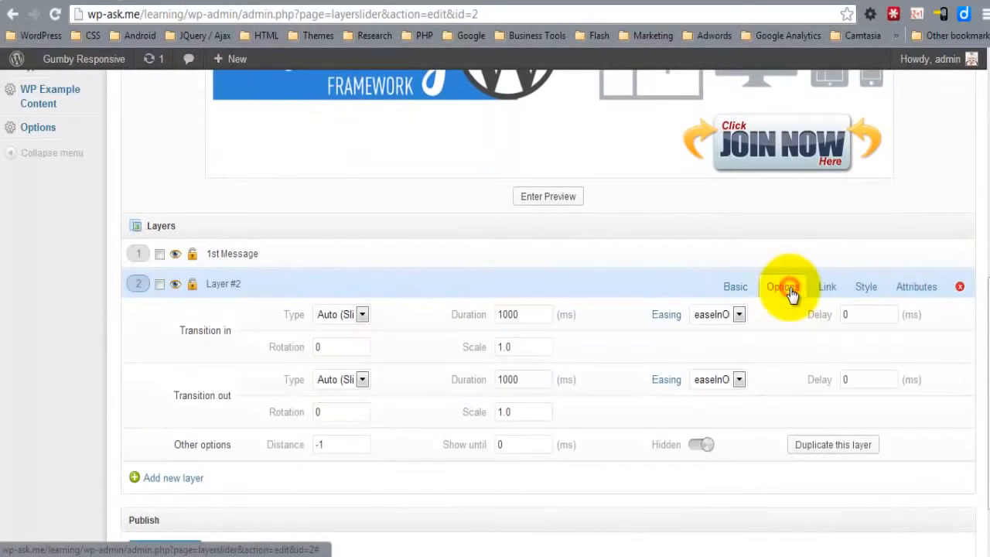
click(335, 313)
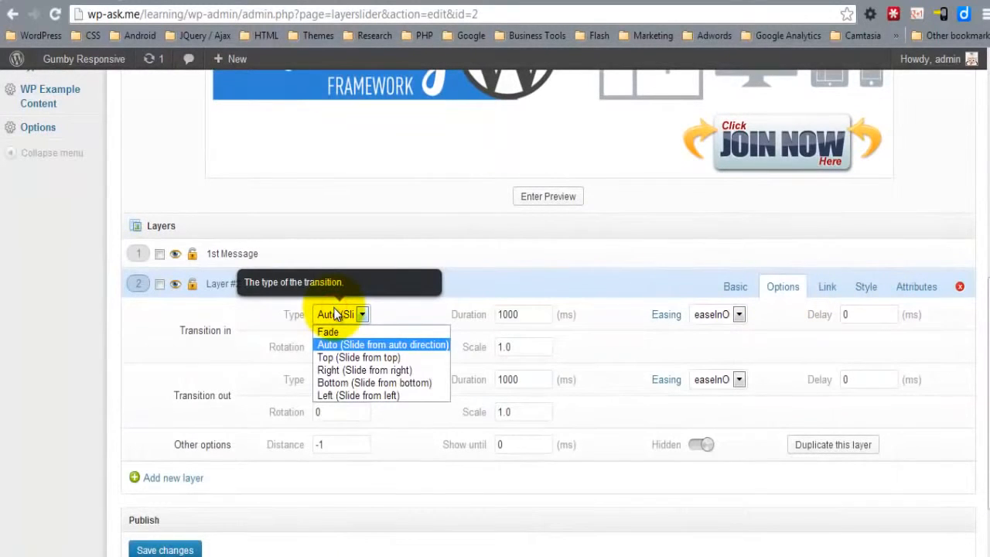
click(357, 395)
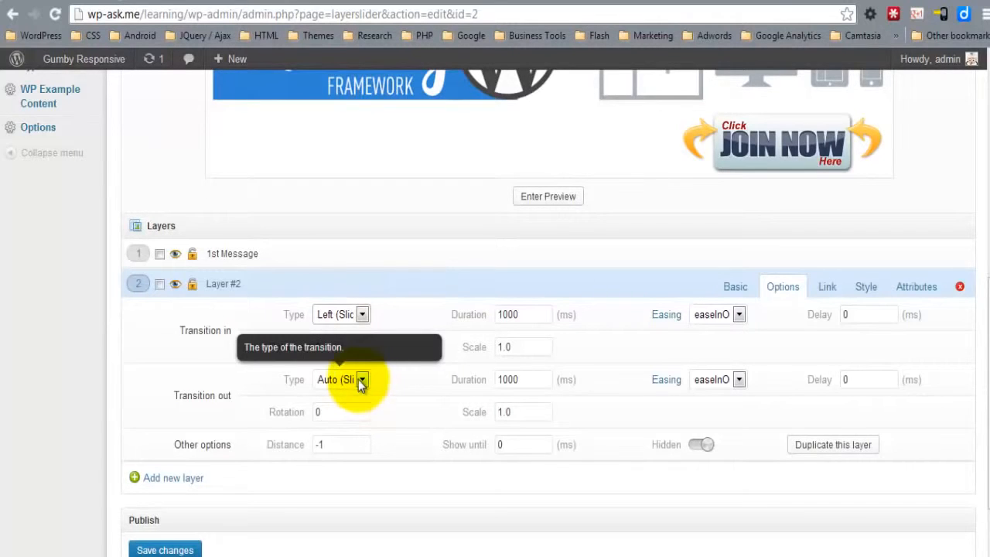
click(358, 379)
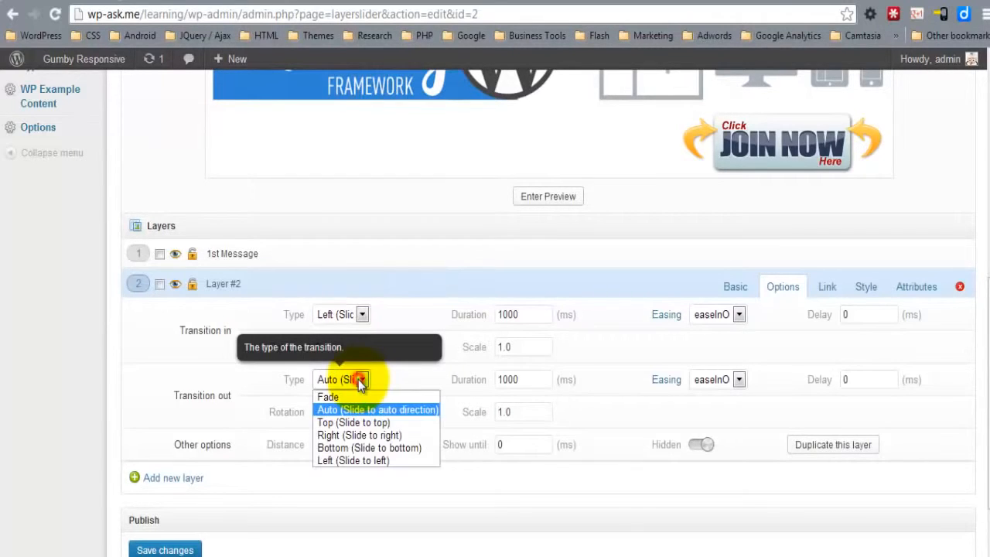
click(354, 422)
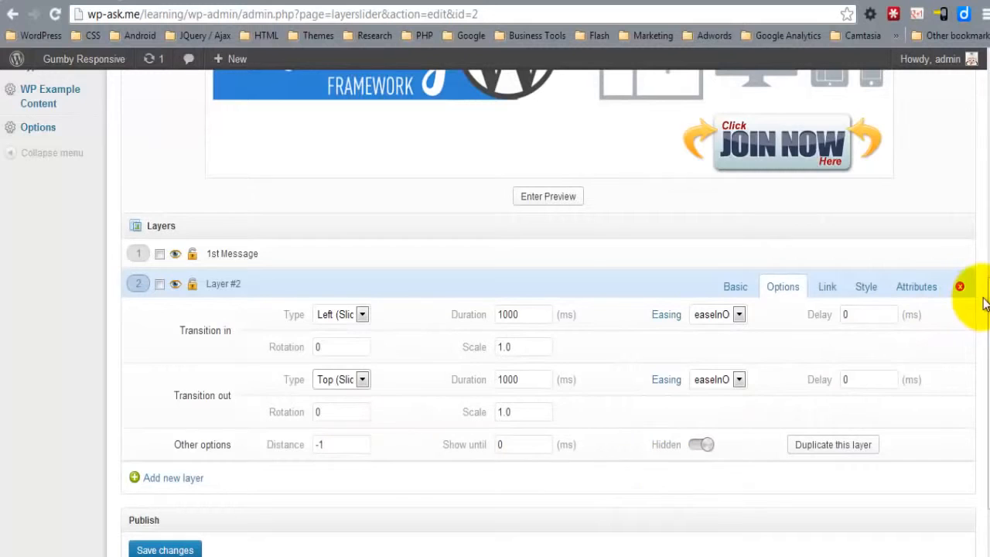
Step: Play the slide preview to check how the heading and the Join Now image animate together
scroll(977, 292, up, 3)
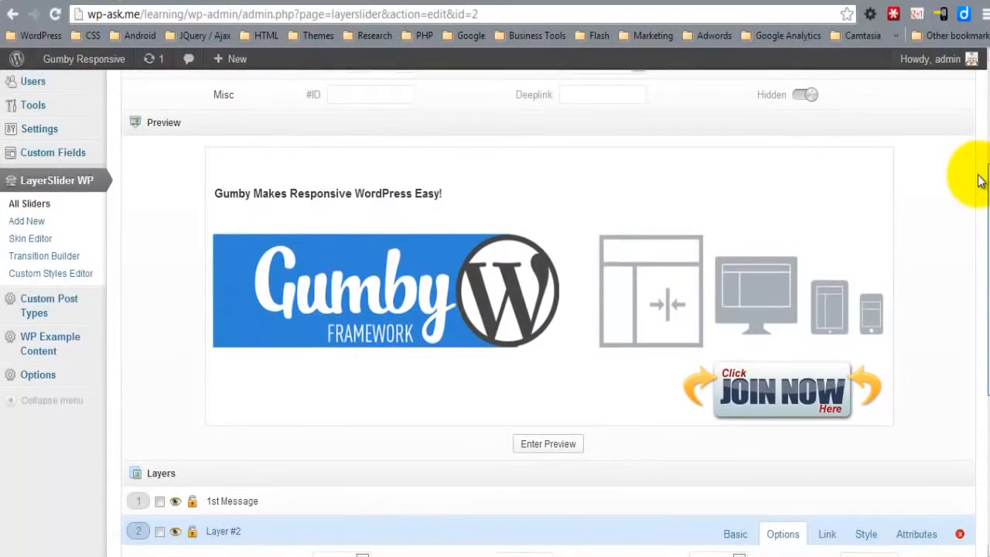
click(532, 457)
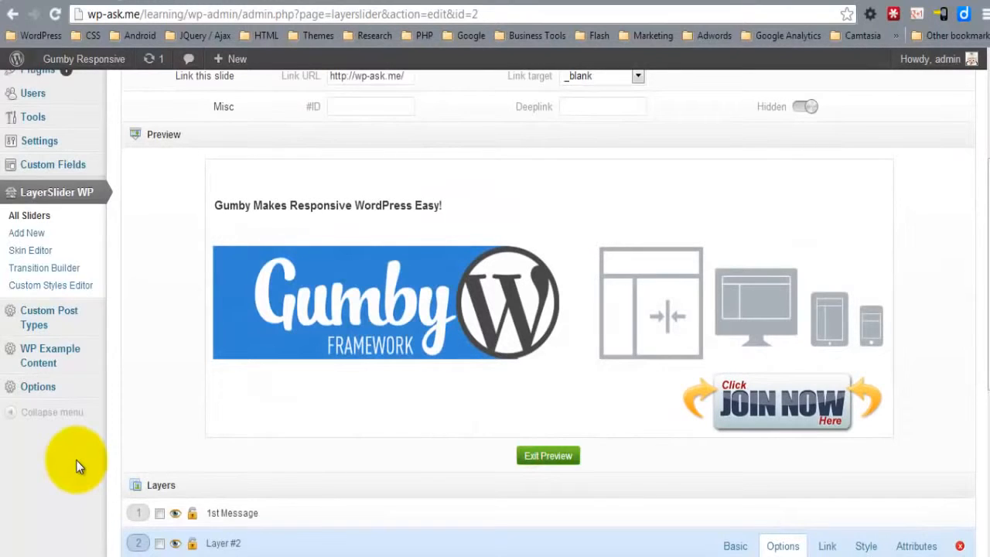
drag(988, 241, 987, 408)
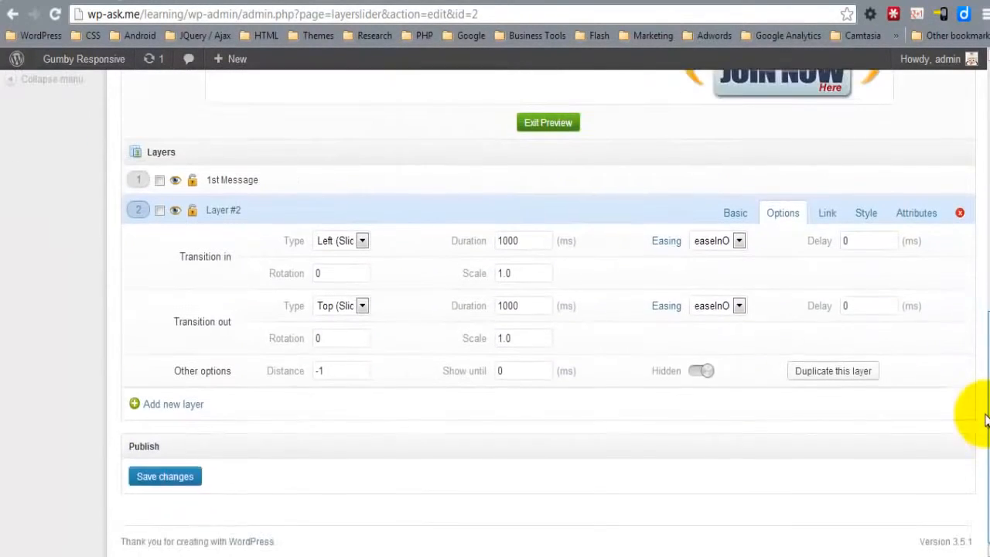
Step: Rename the second layer as Join Now, save the slider changes, and check the slide's link settings
click(166, 478)
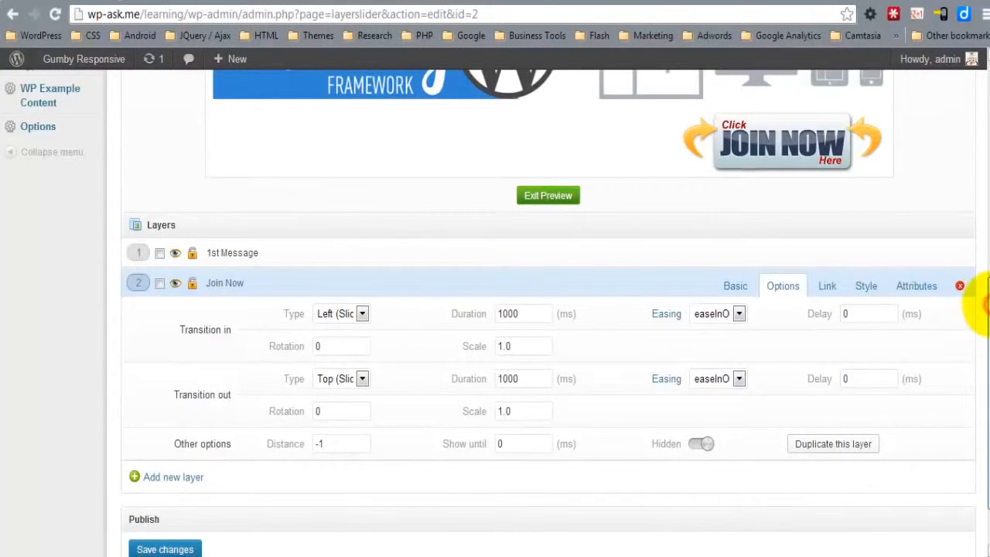
drag(986, 306, 925, 125)
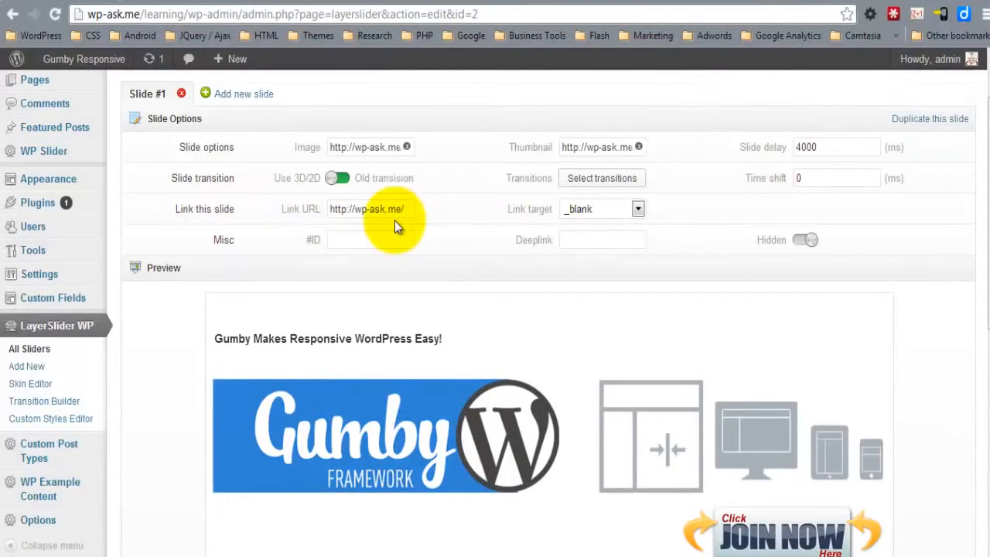
drag(980, 158, 979, 320)
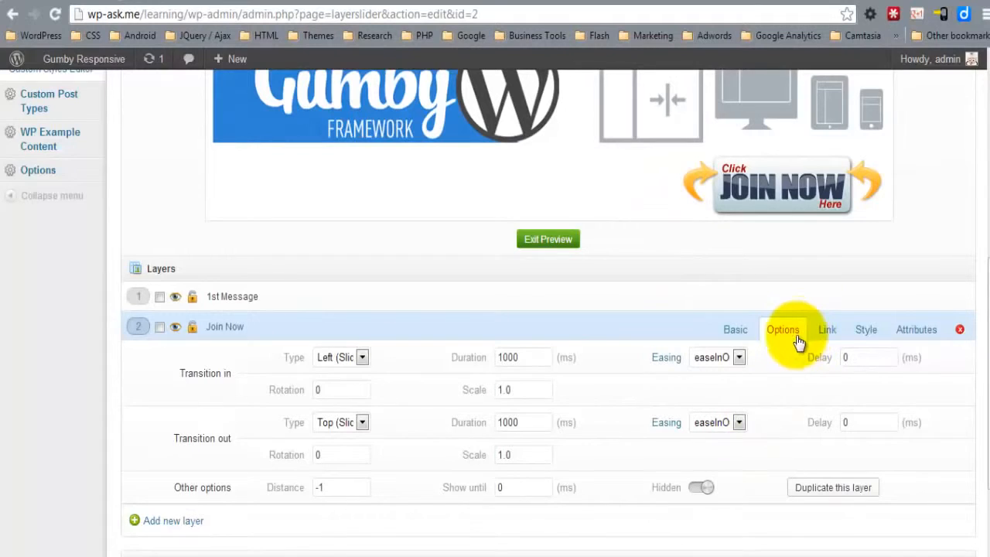
Step: Review the Join Now layer's link, target, style and attribute settings
click(824, 334)
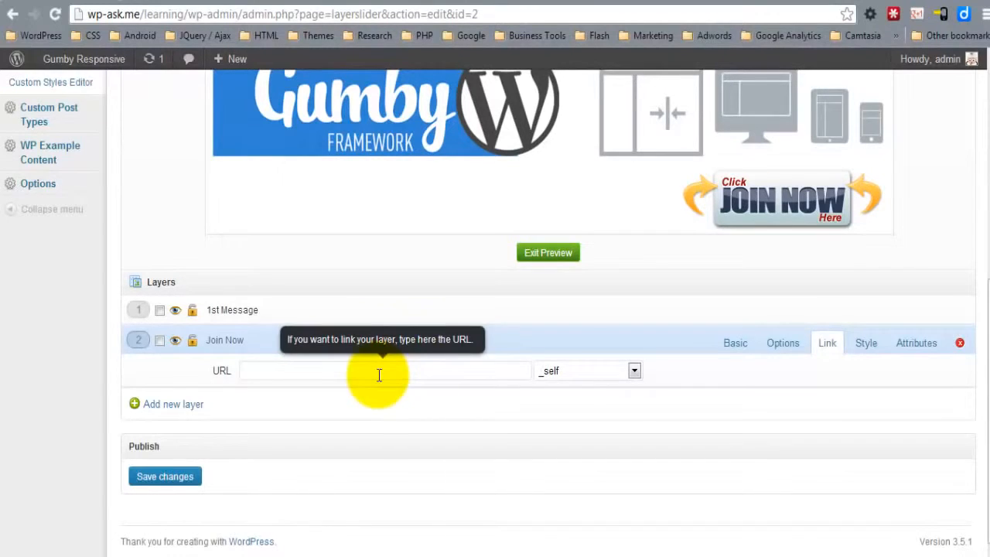
click(573, 371)
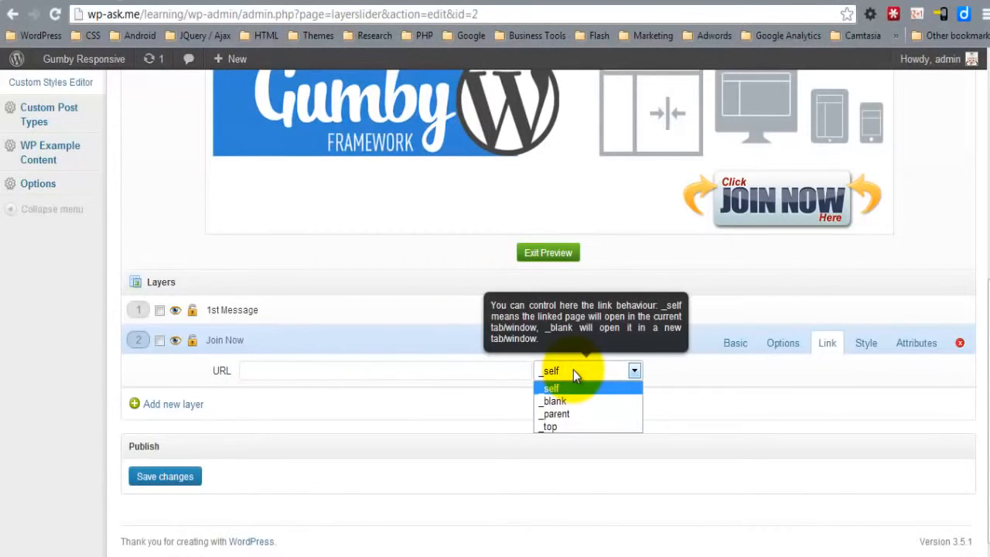
click(876, 344)
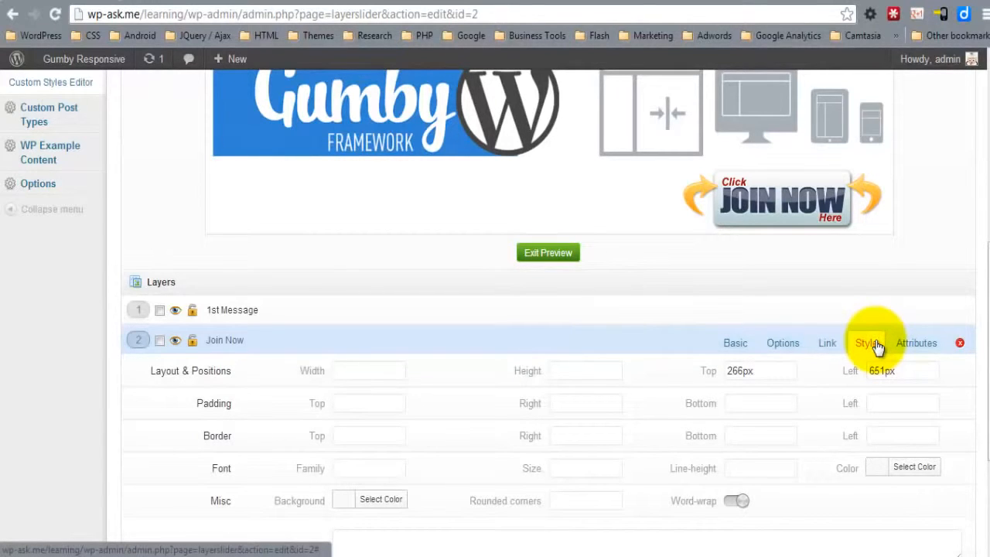
scroll(972, 276, down, 1)
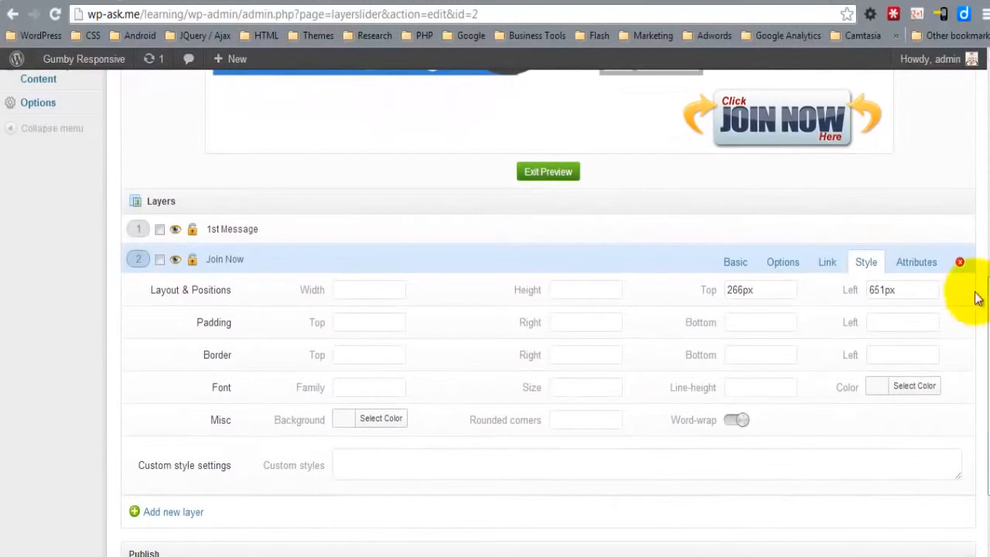
click(917, 261)
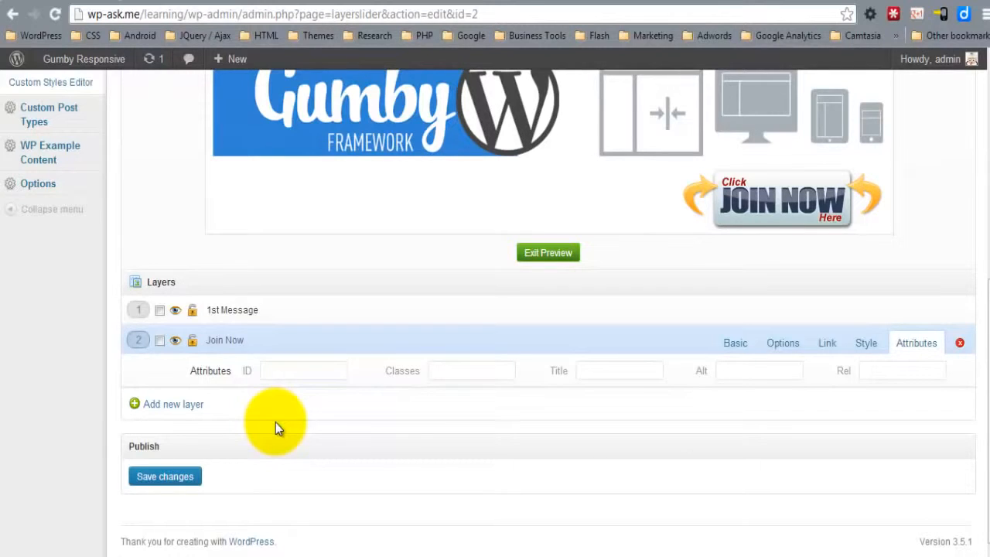
click(731, 345)
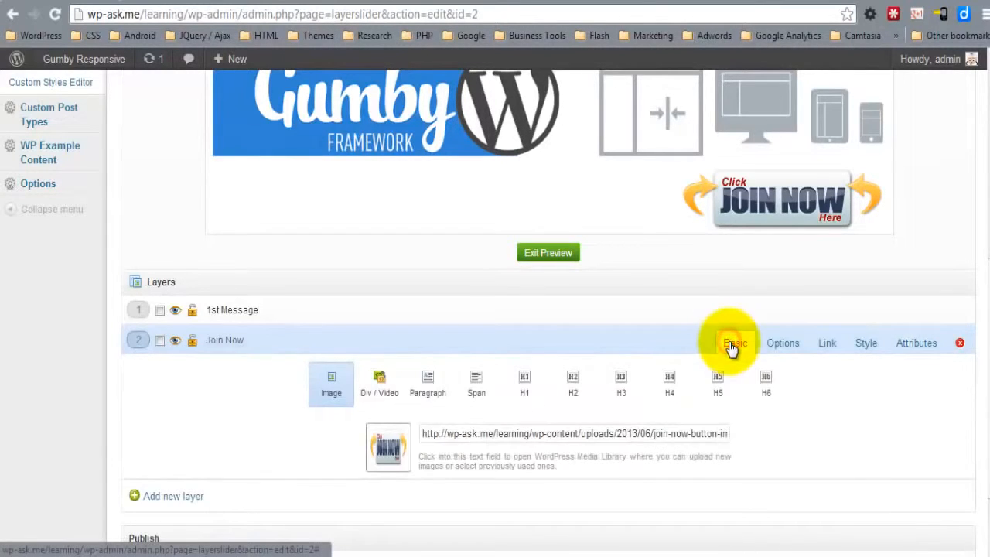
Step: Add a second slide and set slider-background-white.png from the media library as its image
scroll(945, 343, up, 10)
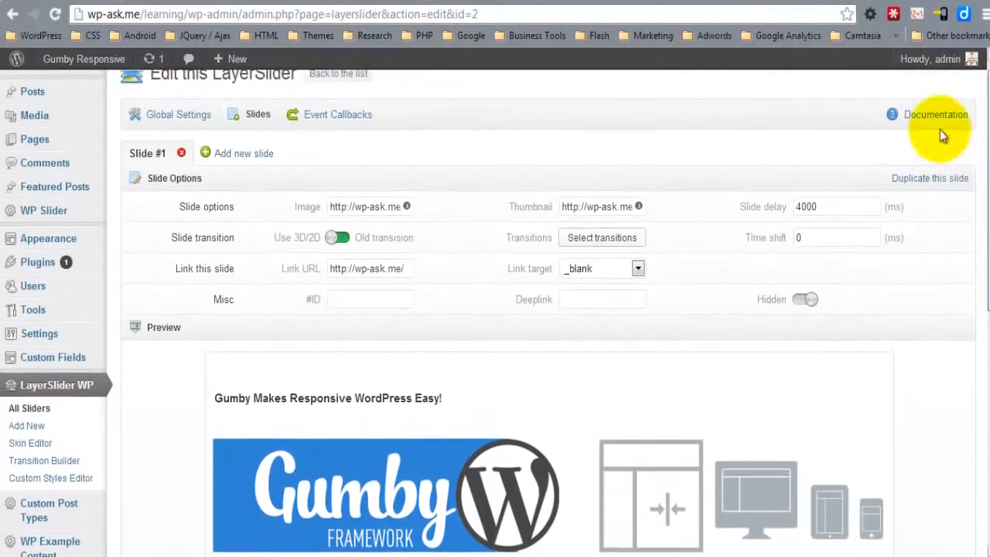
scroll(939, 135, up, 1)
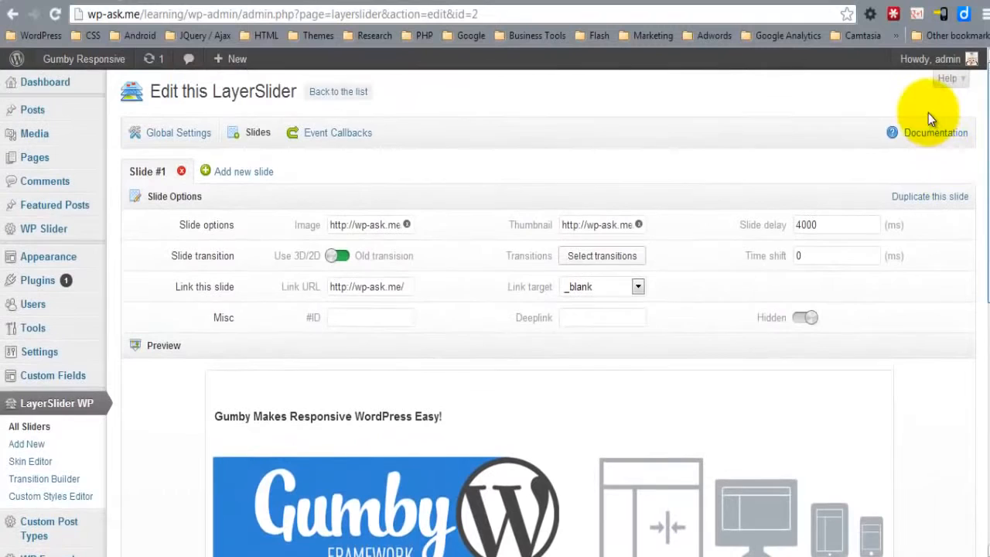
click(223, 177)
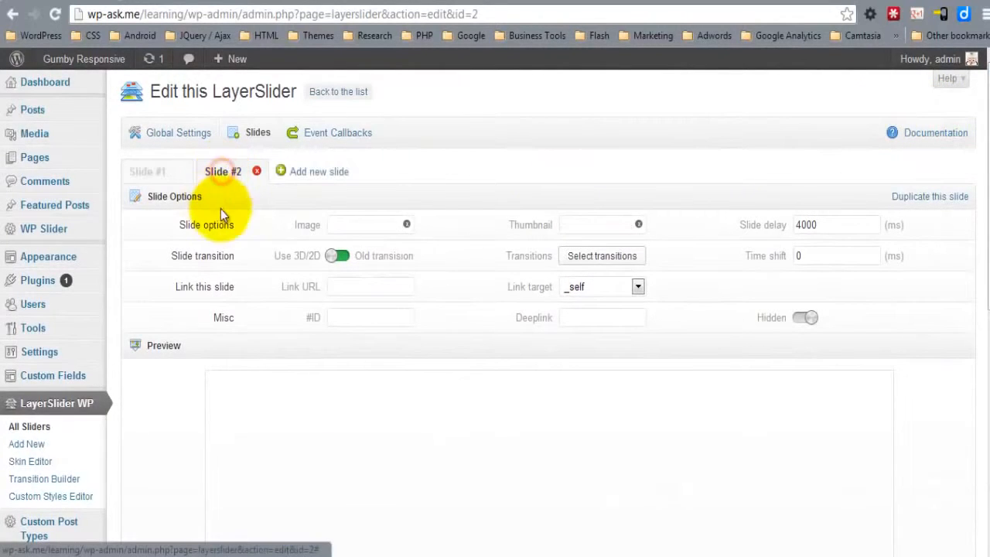
click(380, 224)
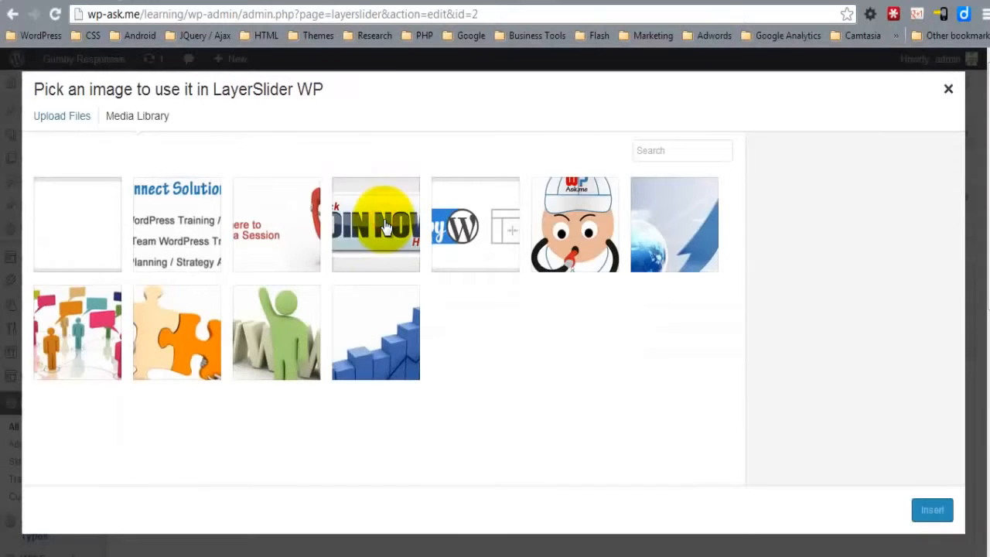
click(78, 227)
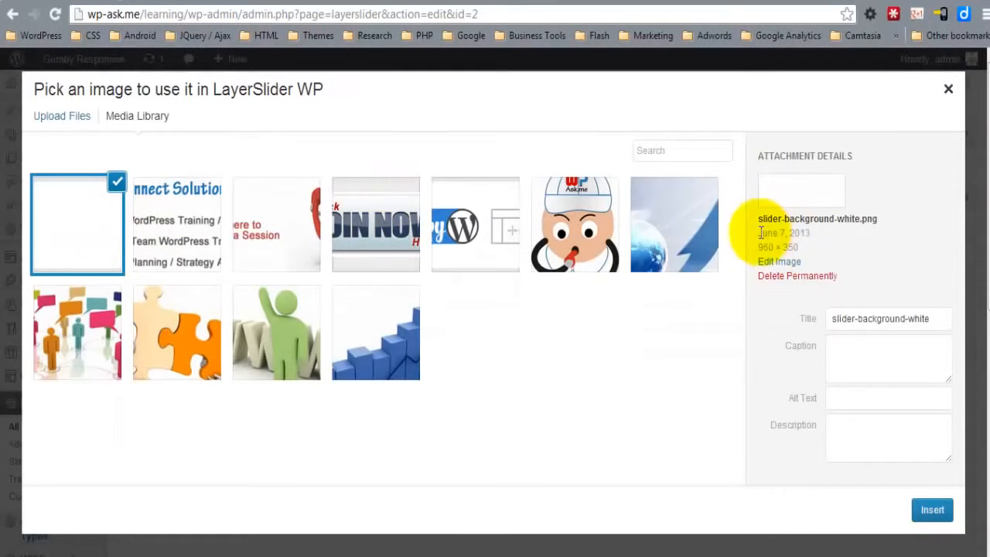
click(932, 504)
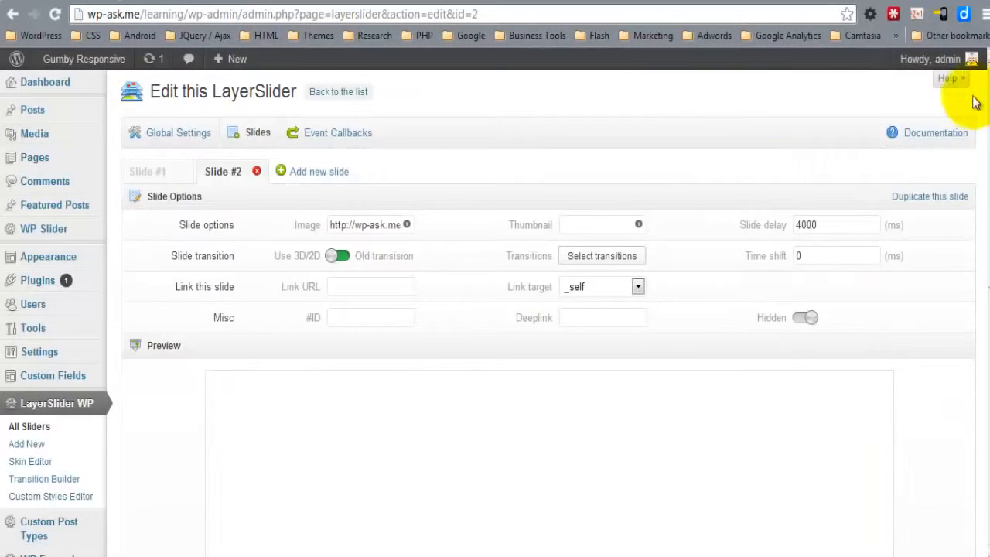
Step: Set slider-dcs-button.png from the media library as Slide #2's thumbnail
click(593, 225)
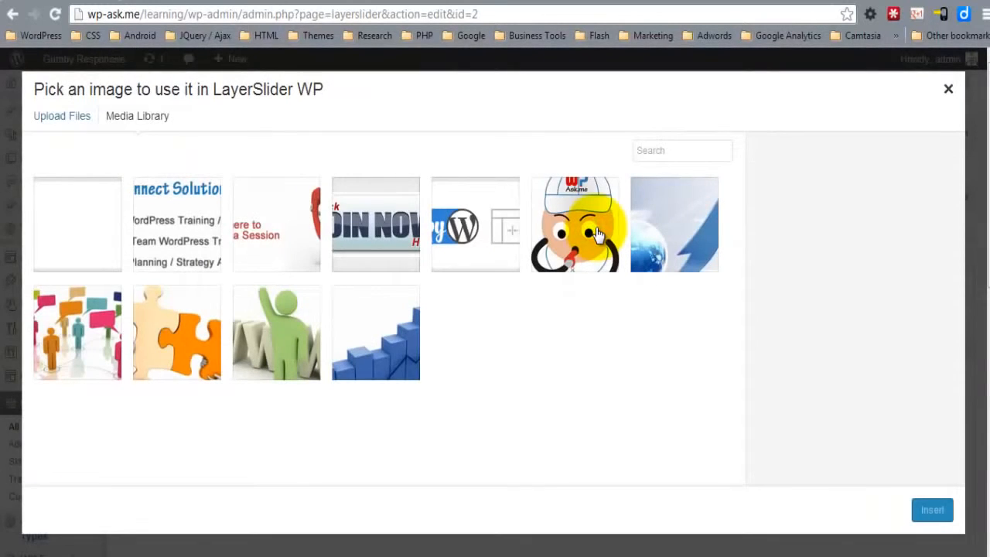
click(183, 240)
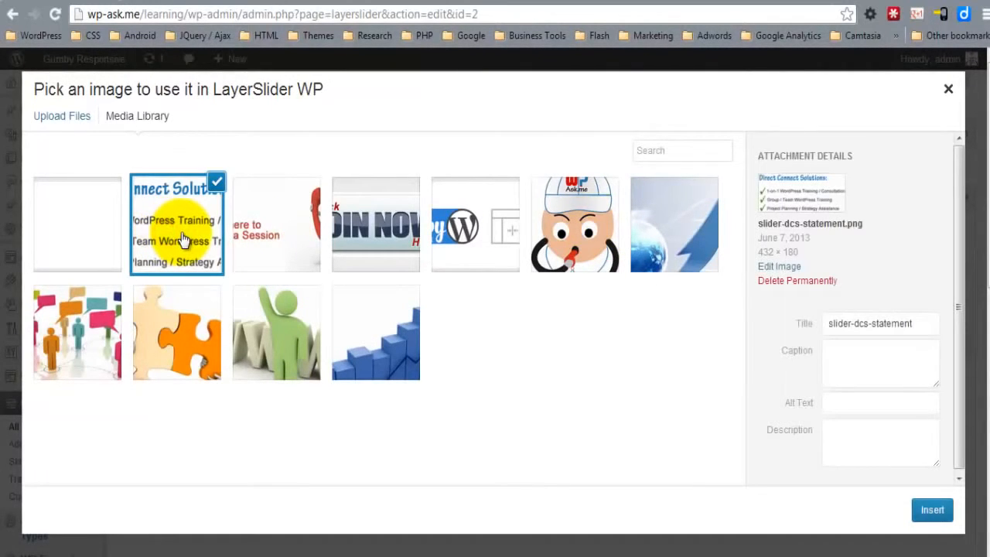
click(294, 208)
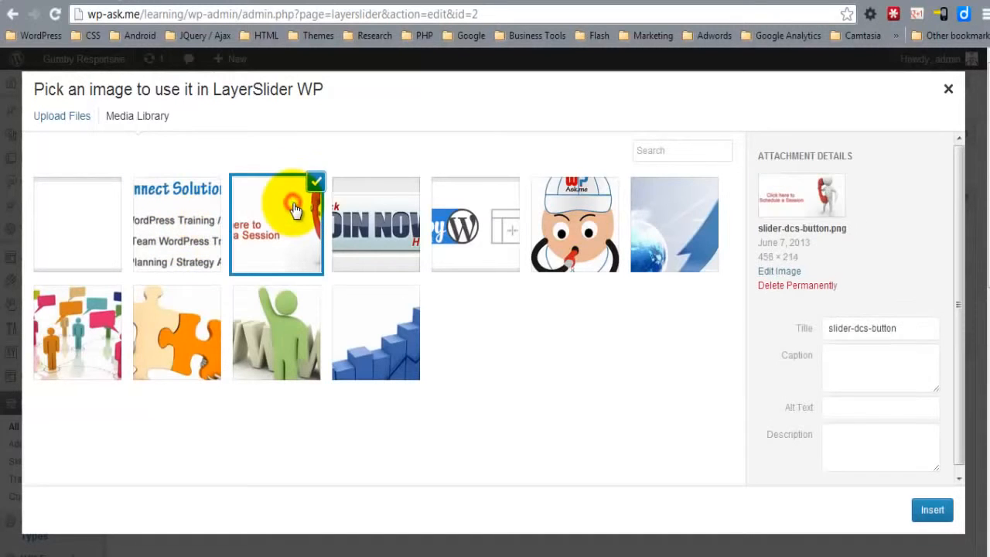
click(932, 510)
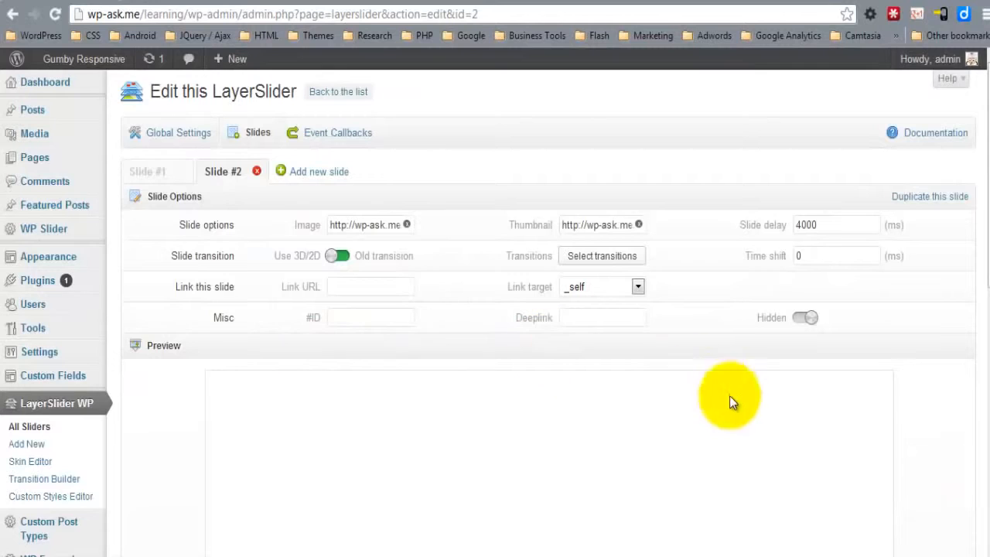
Step: Rename Slide #2's first layer as dcs description
drag(983, 139, 972, 307)
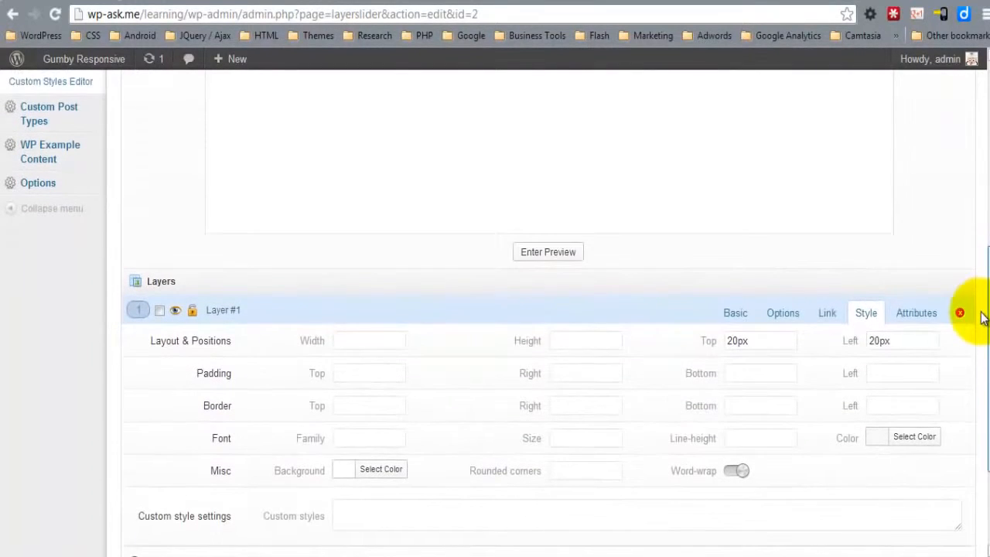
click(737, 314)
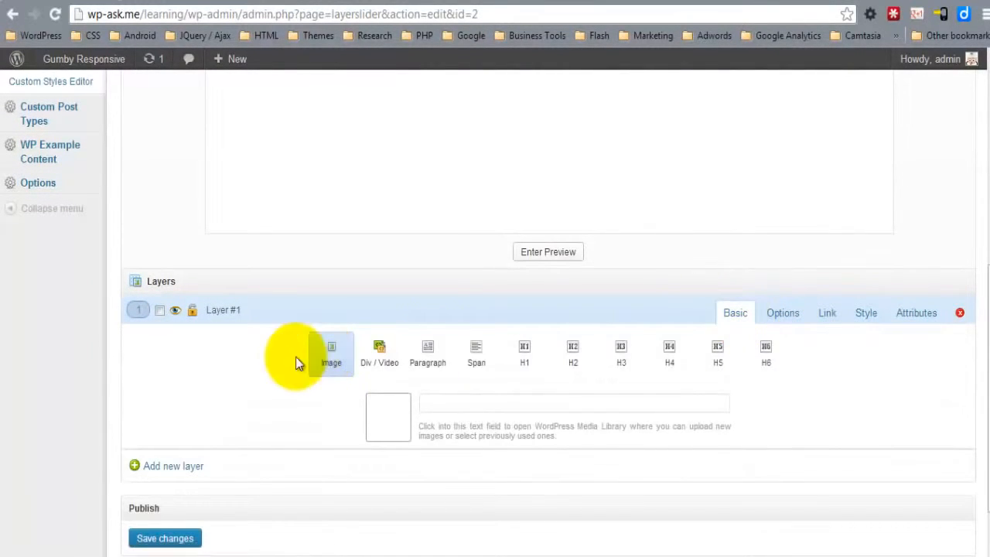
click(252, 310)
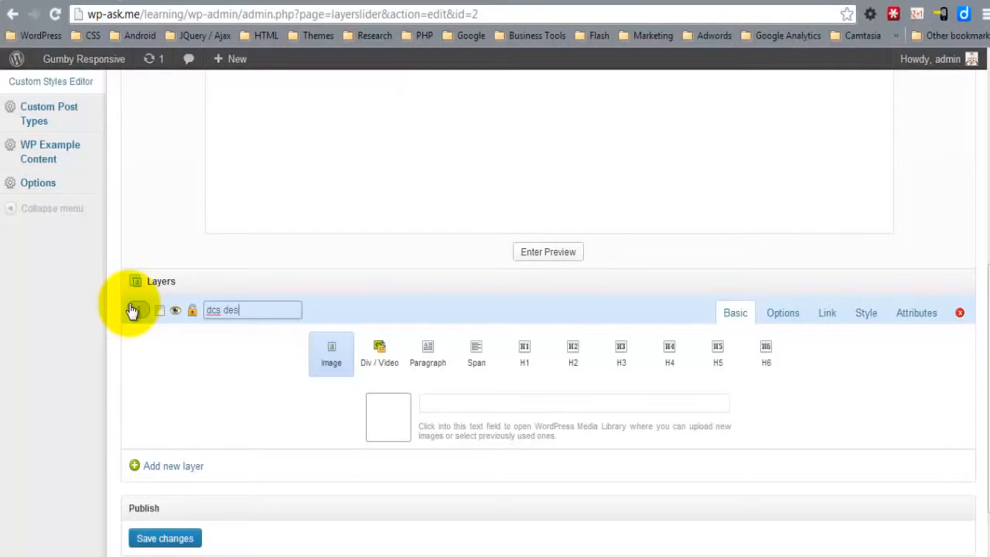
text(dcs description)
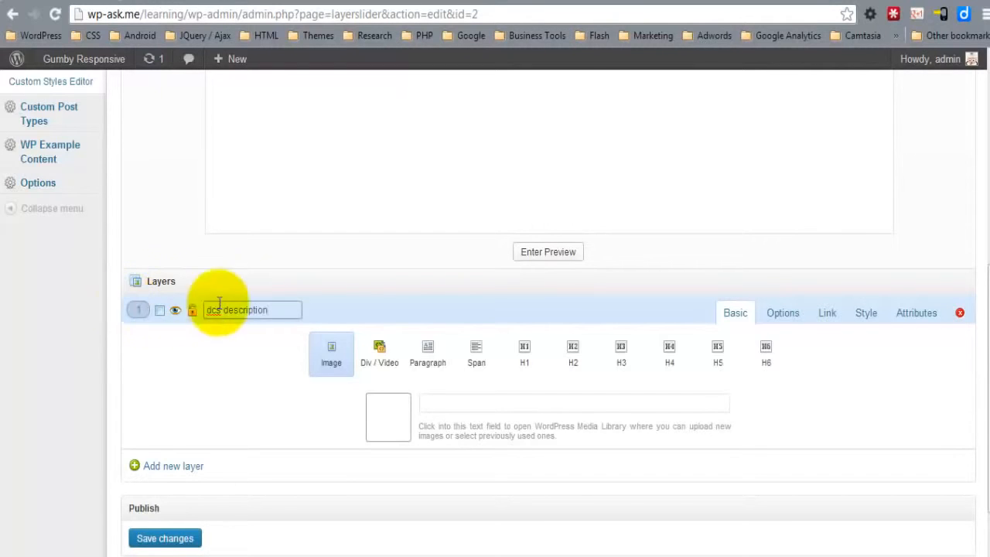
Step: Insert slider-dcs-statement.png as the dcs description layer's image and move it slightly down in the slide
click(454, 399)
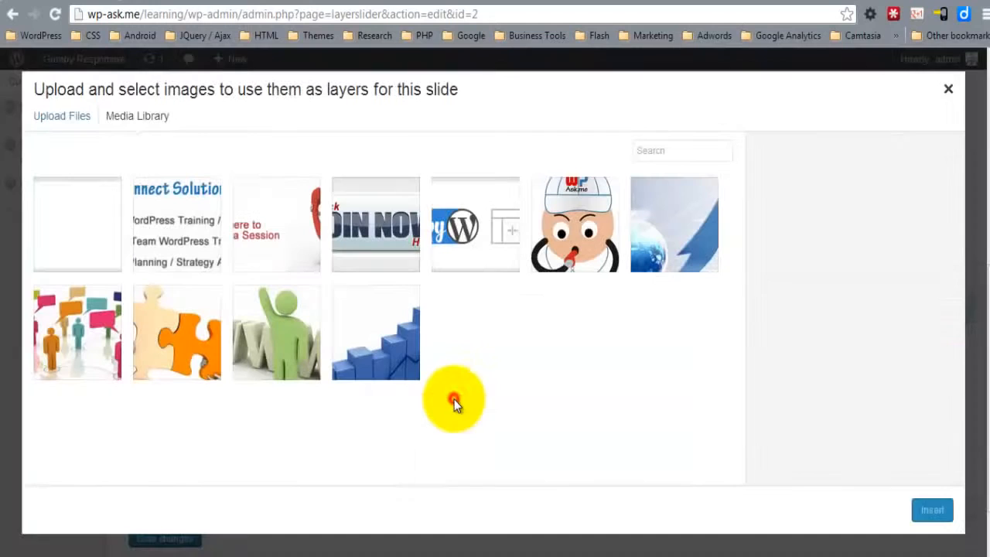
click(203, 231)
click(931, 509)
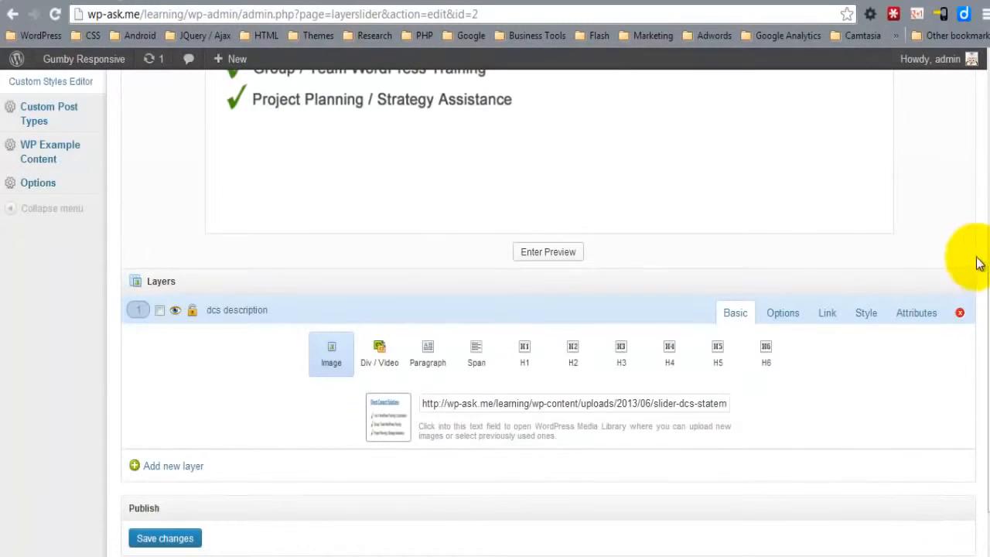
scroll(972, 232, up, 3)
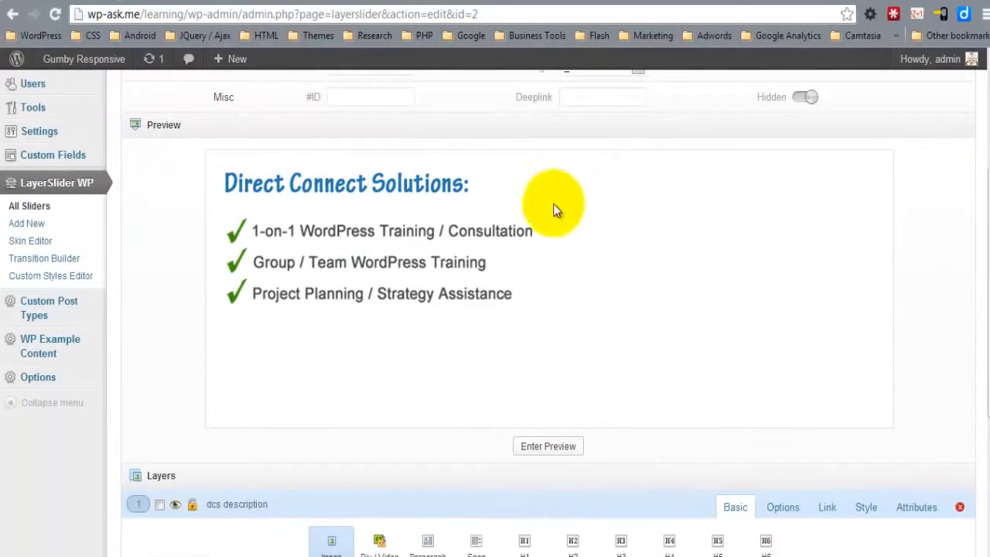
drag(360, 242, 364, 263)
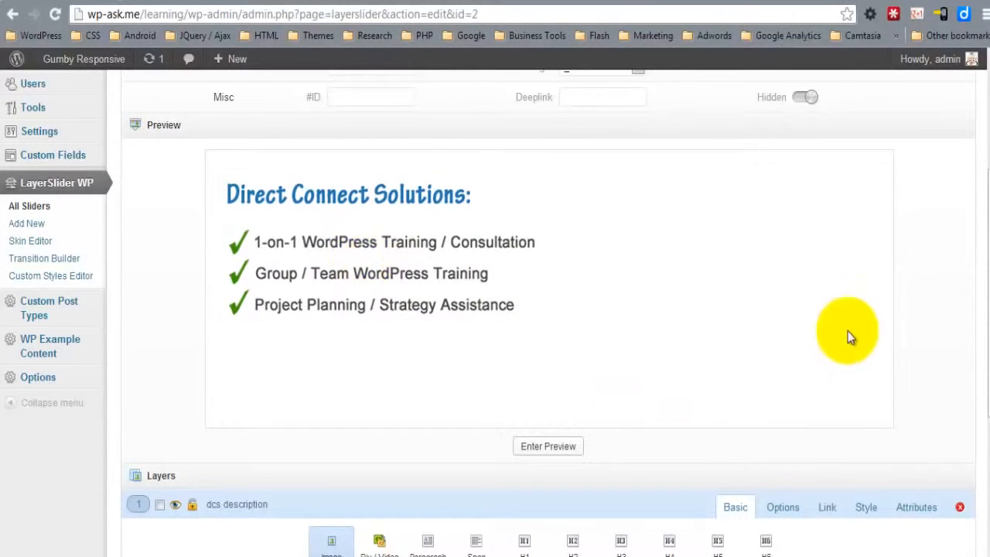
Step: Add a second layer to Slide #2 and insert slider-dcs-button.png as its image
drag(987, 215, 987, 325)
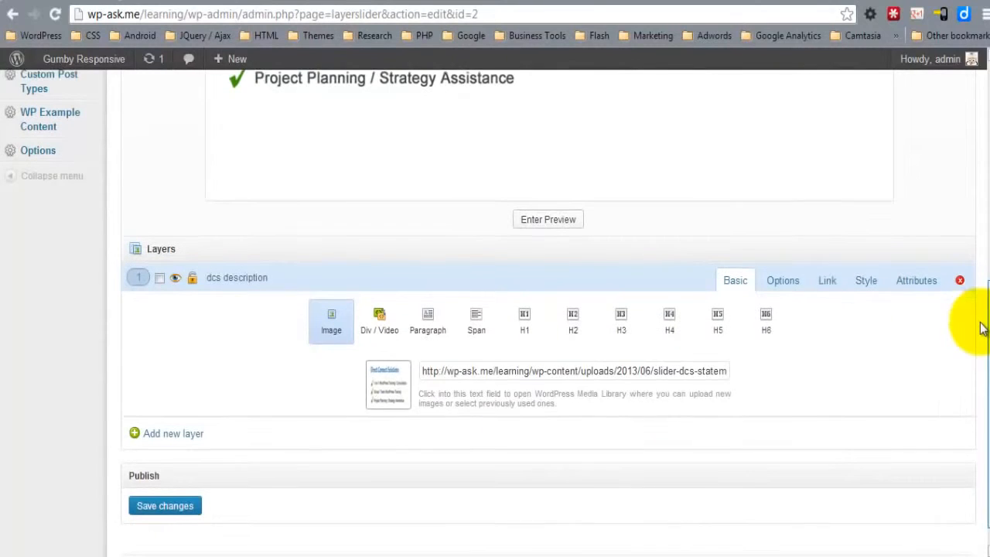
click(184, 434)
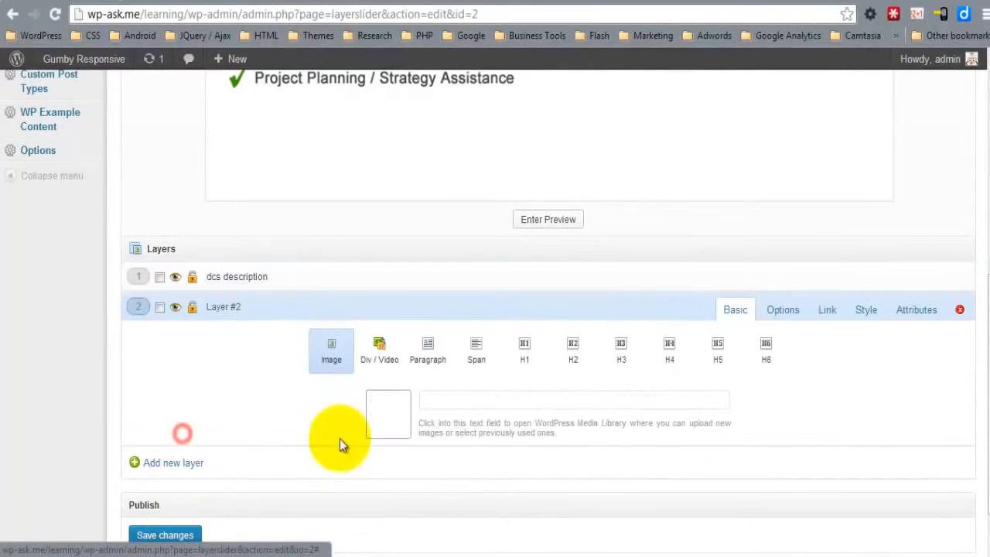
click(468, 404)
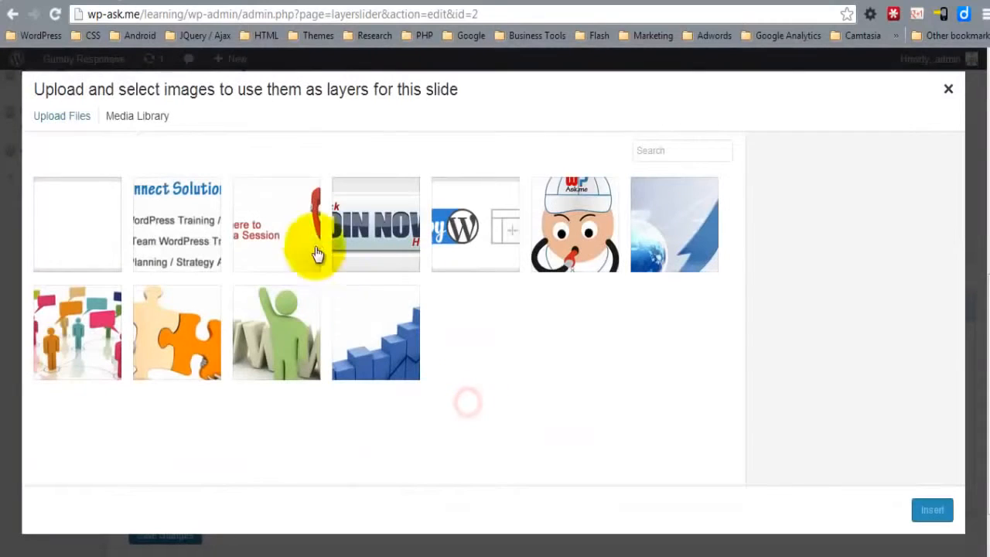
click(314, 254)
click(928, 510)
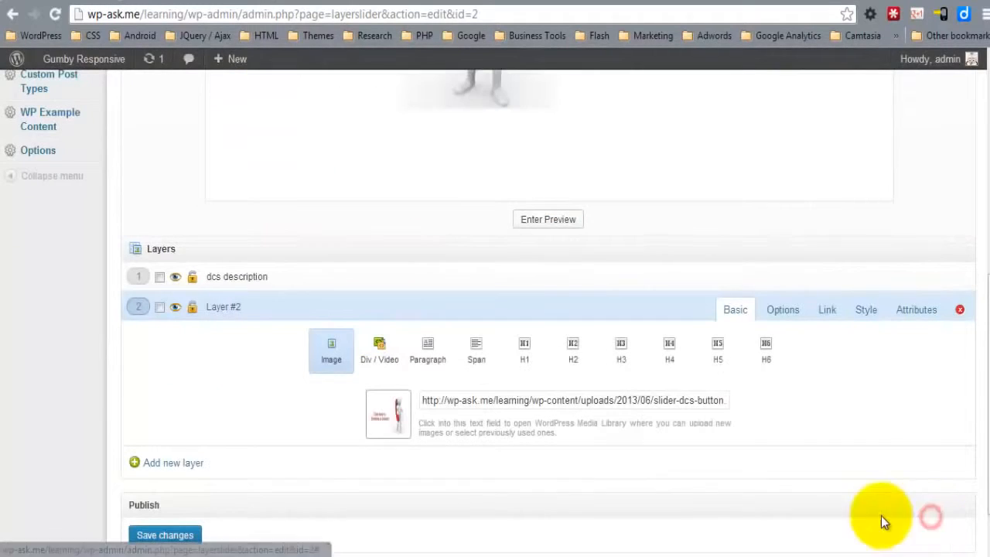
Step: Move the Schedule a Session image to the slide's lower-right corner, beside the Direct Connect Solutions list
scroll(982, 290, up, 3)
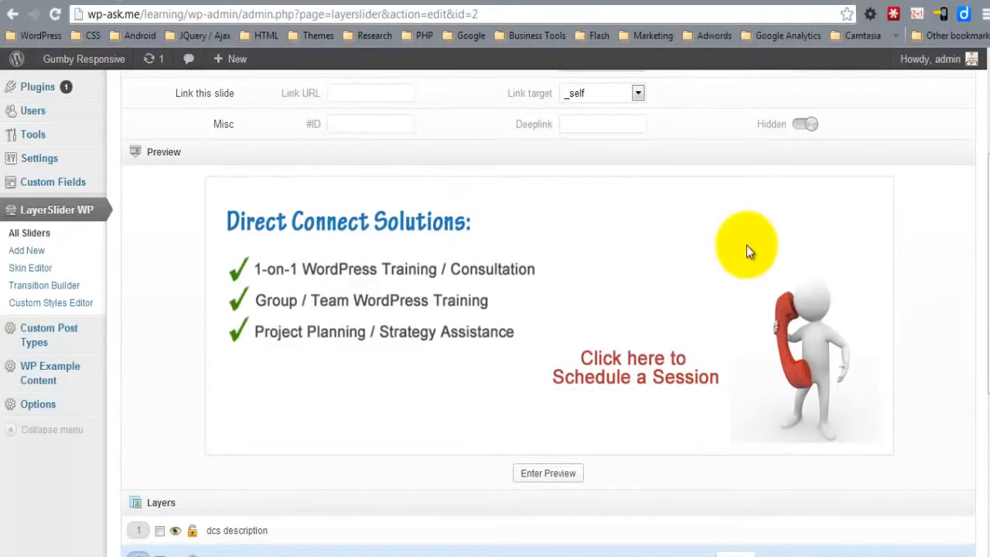
scroll(972, 231, down, 1)
drag(987, 245, 987, 249)
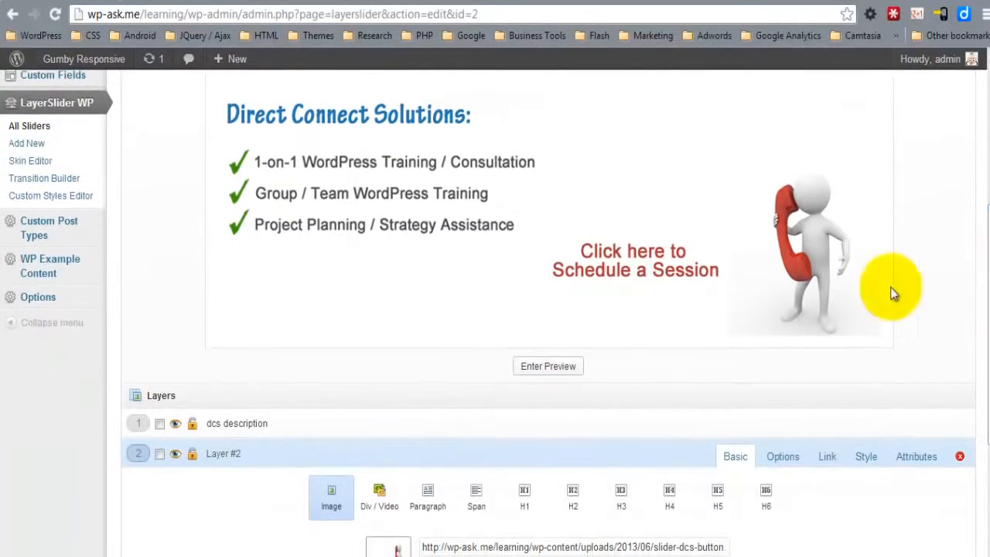
click(754, 282)
drag(986, 234, 979, 303)
scroll(979, 308, down, 1)
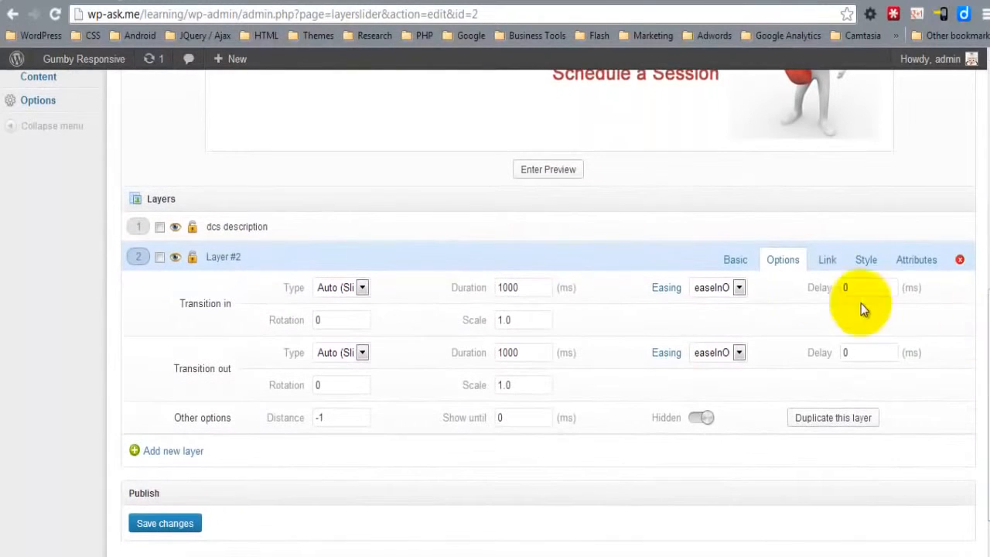
click(822, 269)
click(305, 370)
text(http://wp-ask.me/)
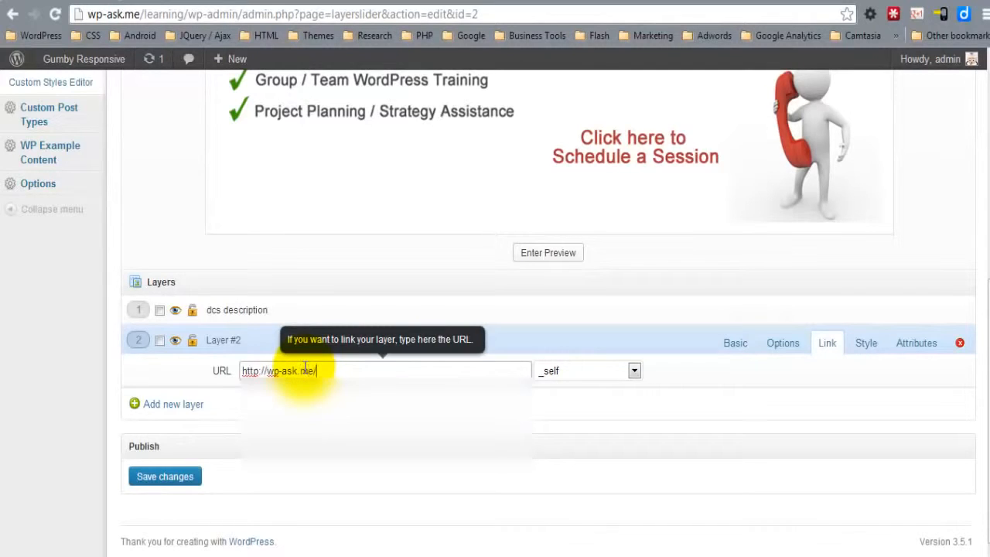
Step: Keep _self as the link target of Slide #2's Layer #2 and save the slider changes
click(611, 368)
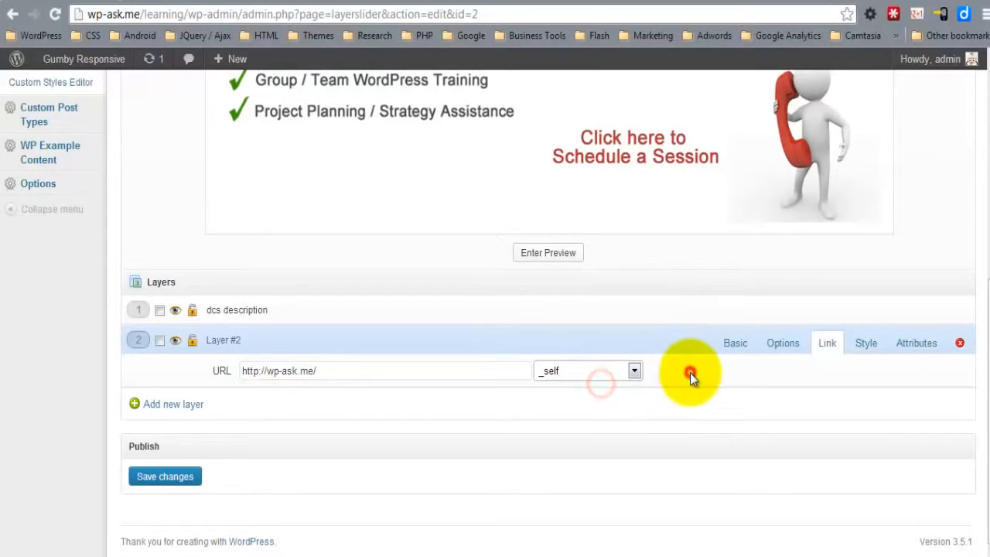
click(143, 475)
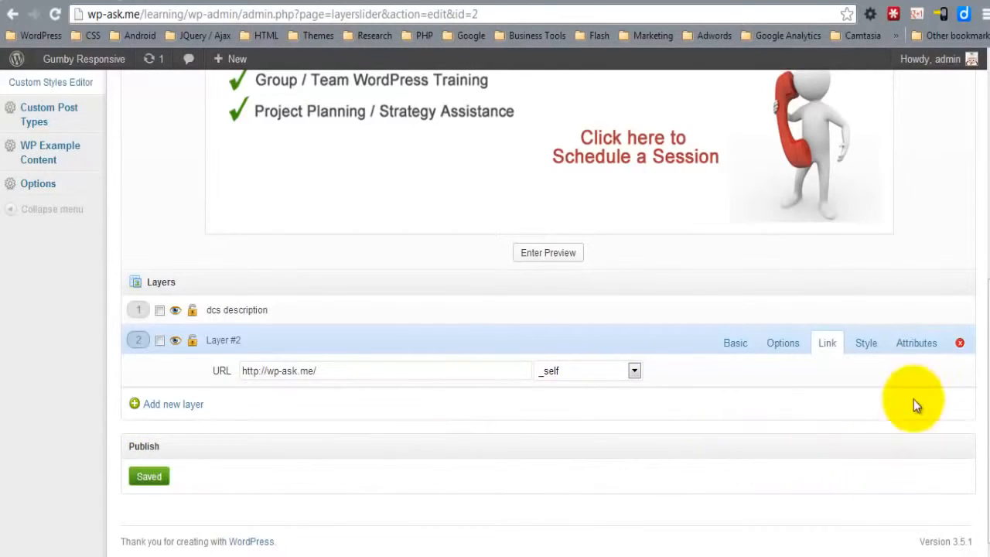
Step: Add a third slide and set slider-background-white.png as its background image
drag(986, 317, 925, 93)
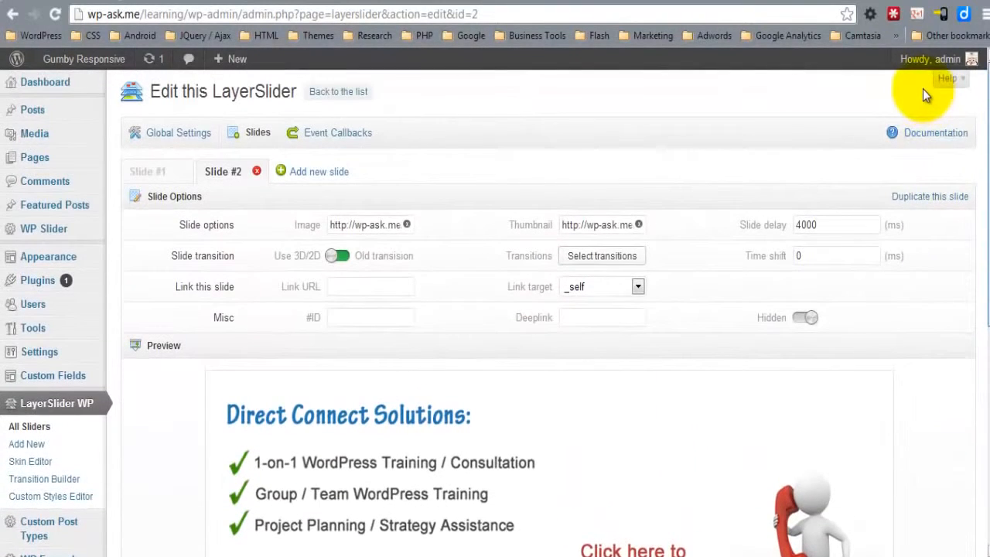
click(325, 172)
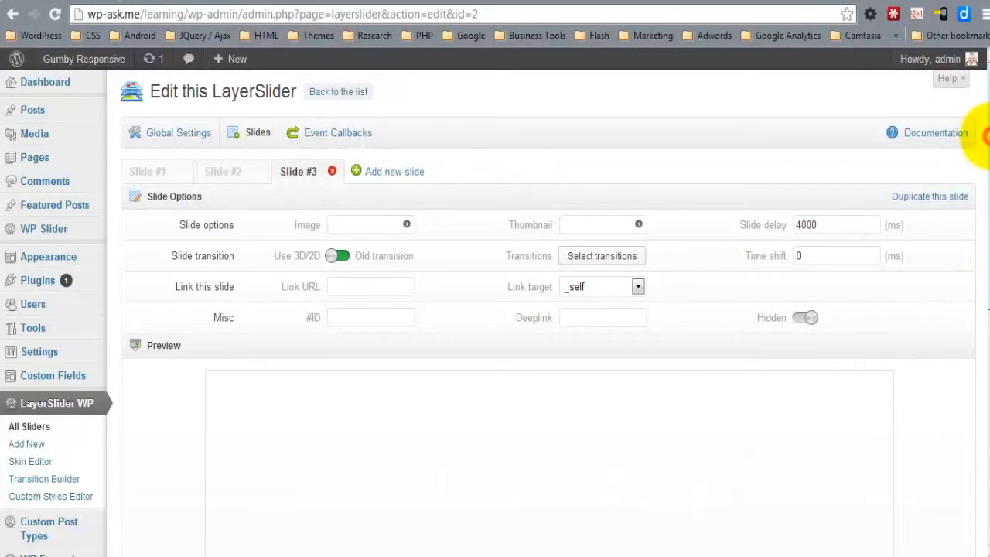
scroll(978, 139, down, 1)
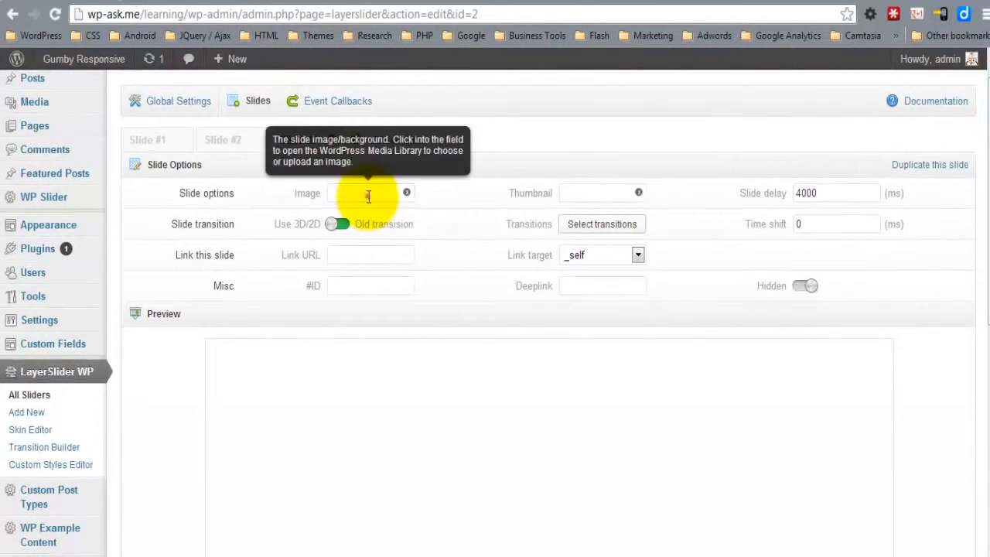
click(369, 199)
click(72, 236)
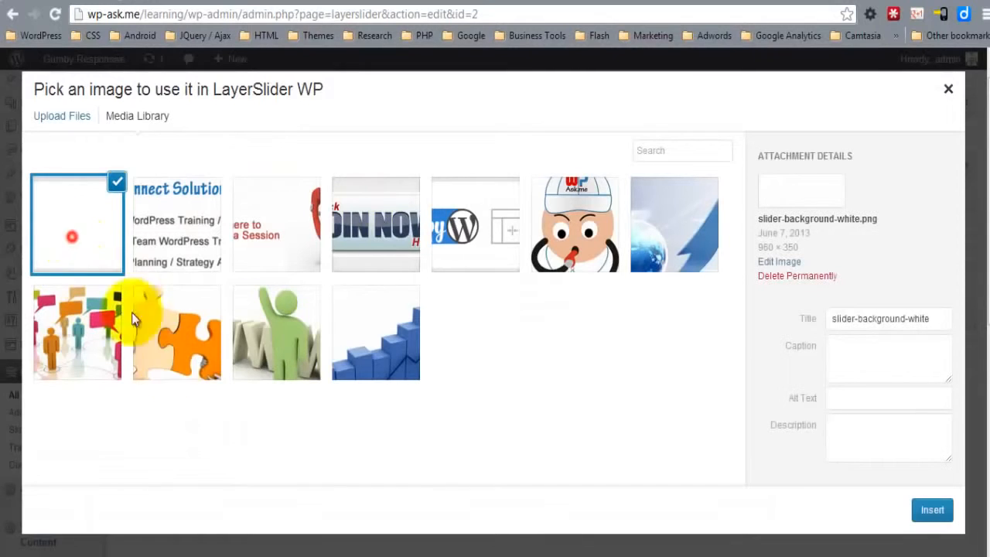
click(928, 510)
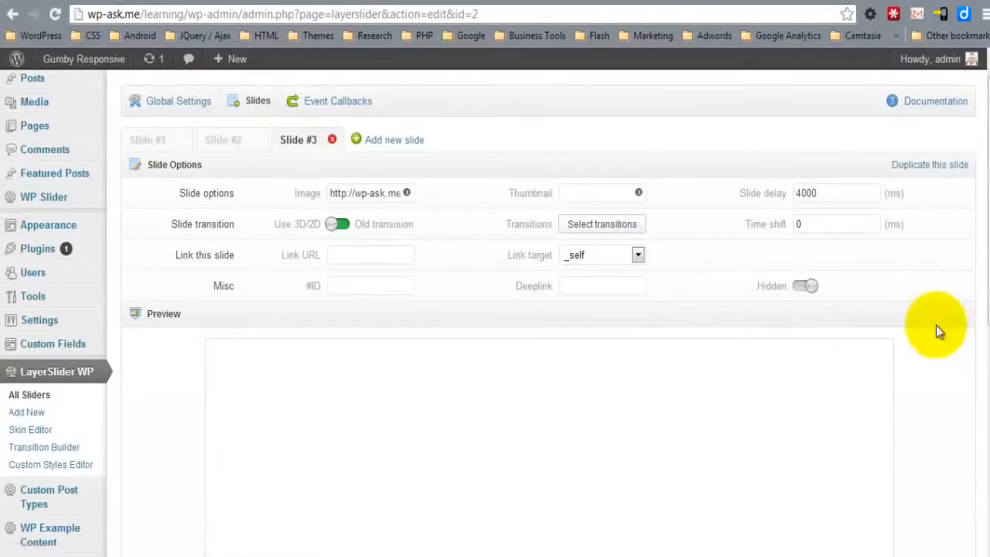
Step: Set the content type of Slide #3's Layer #1 to Div / Video
drag(985, 155, 972, 316)
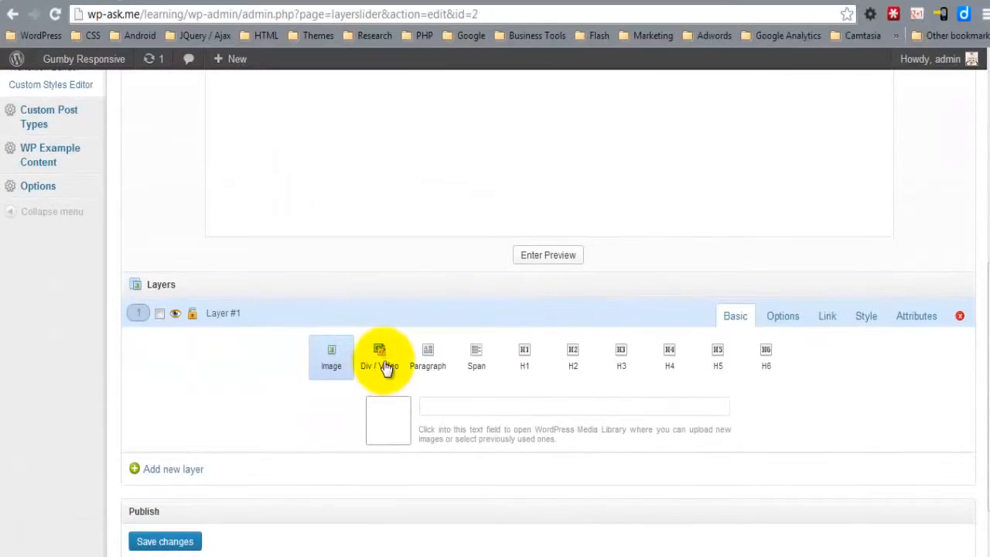
click(383, 363)
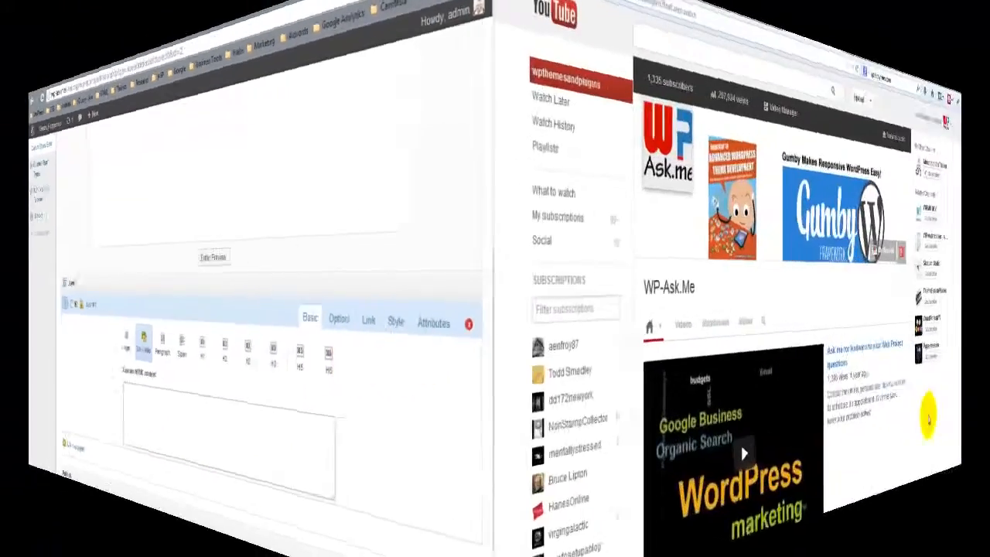
Step: Switch to YouTube, open the "Ask me for Answers to your Web Project questions" video, pause it and show its embed code
scroll(979, 108, down, 3)
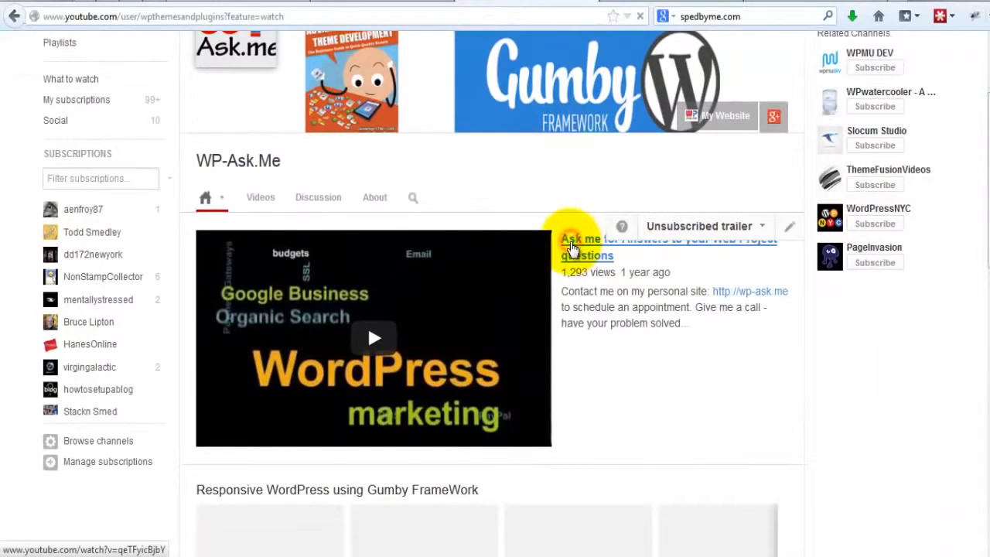
click(571, 246)
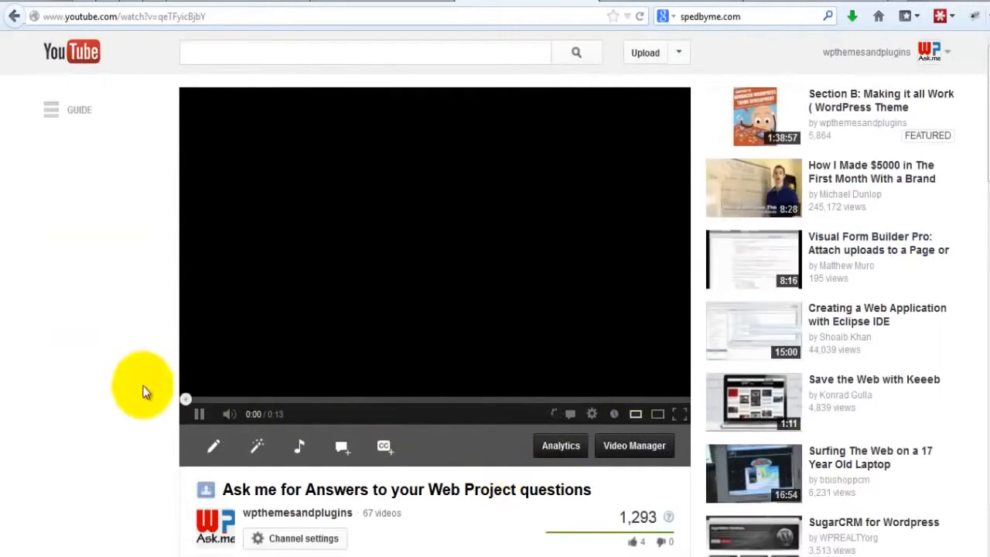
click(197, 414)
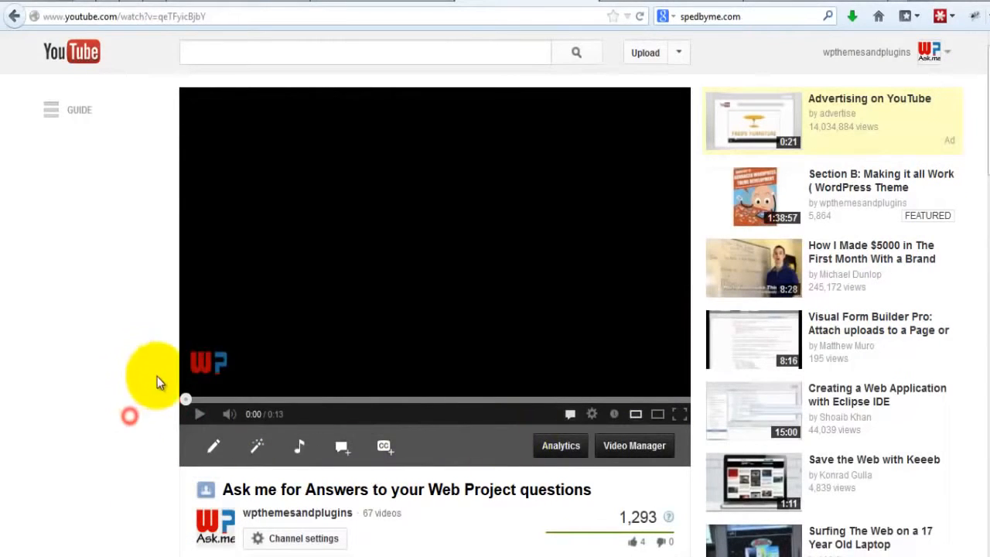
scroll(162, 373, down, 5)
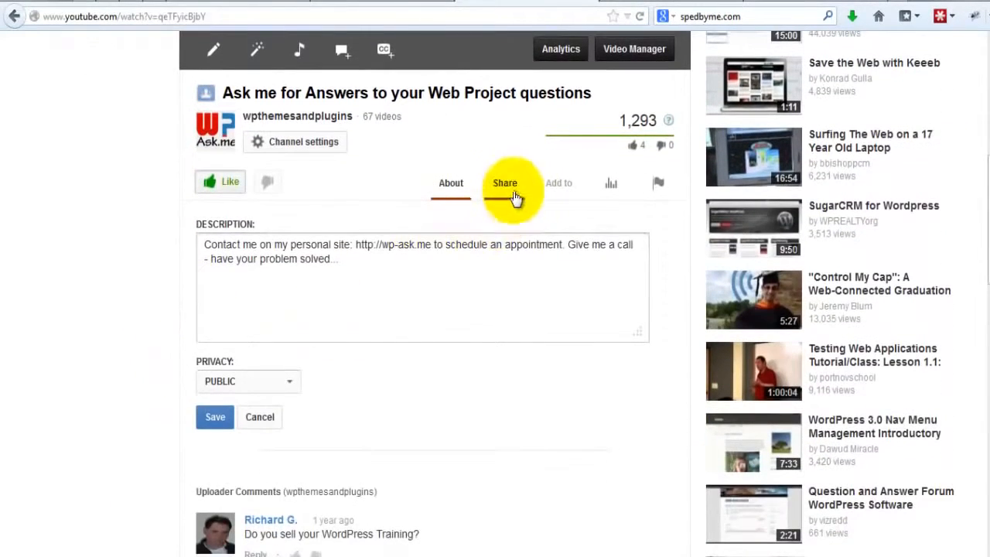
click(506, 186)
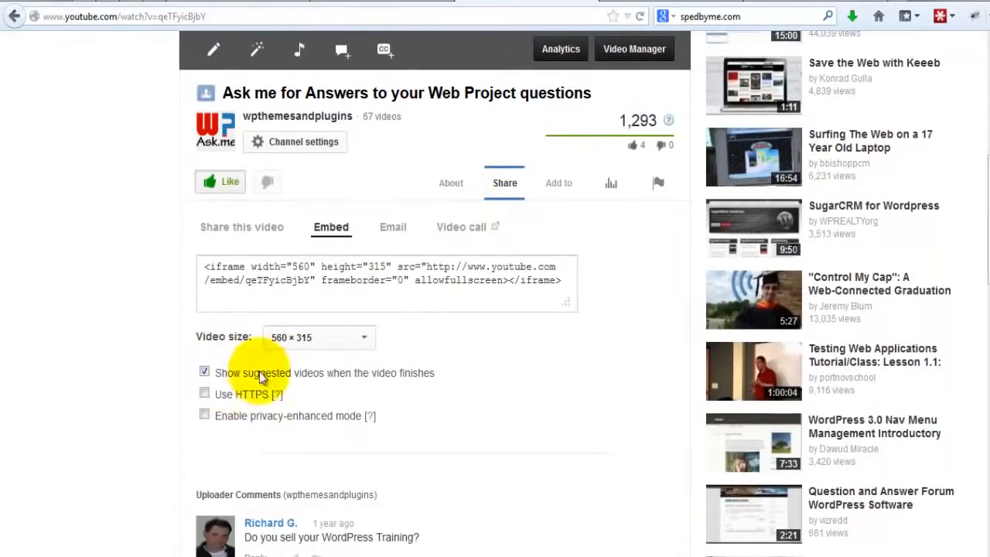
Step: Choose a custom size for the embedded video and set it to 960 × 350
click(344, 335)
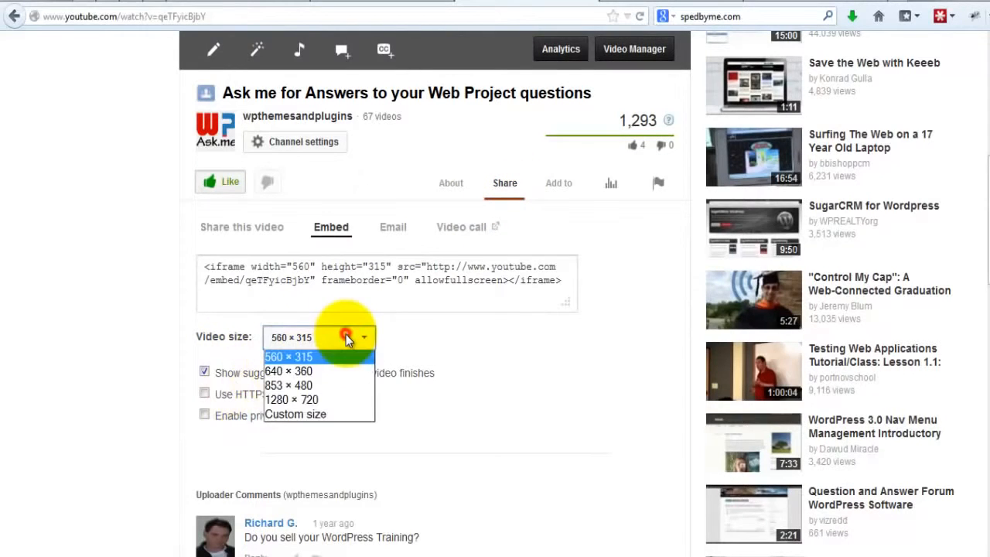
click(305, 414)
click(434, 341)
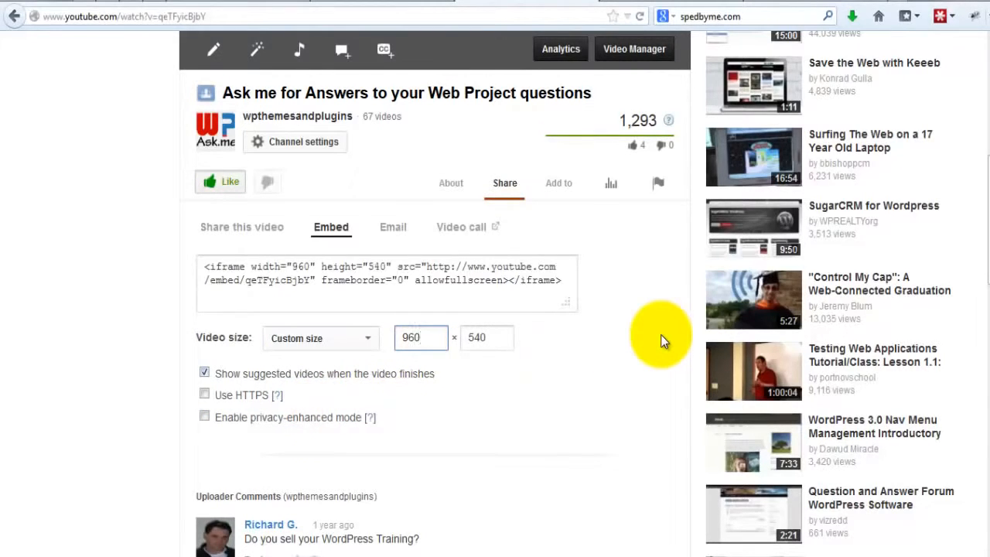
double_click(492, 335)
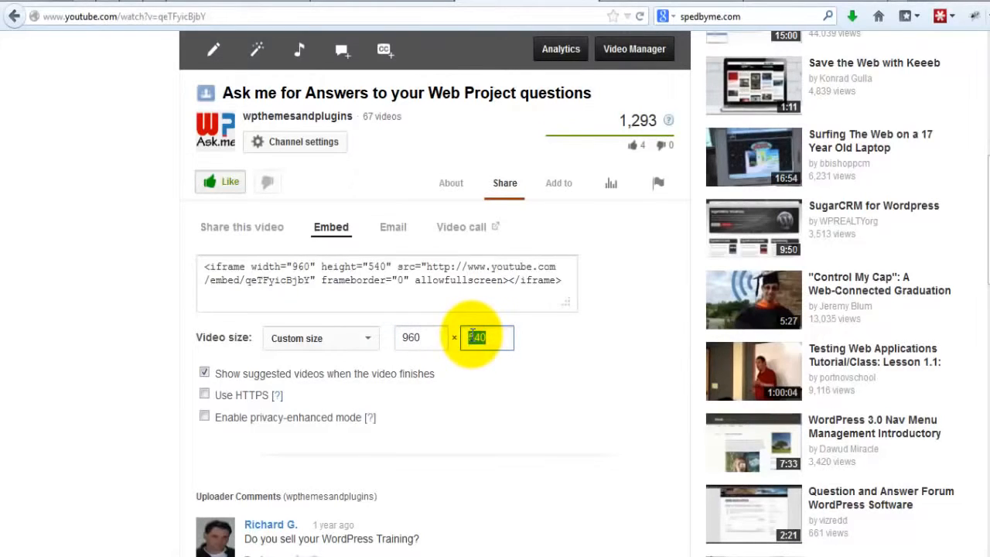
key(BackSpace)
text(350)
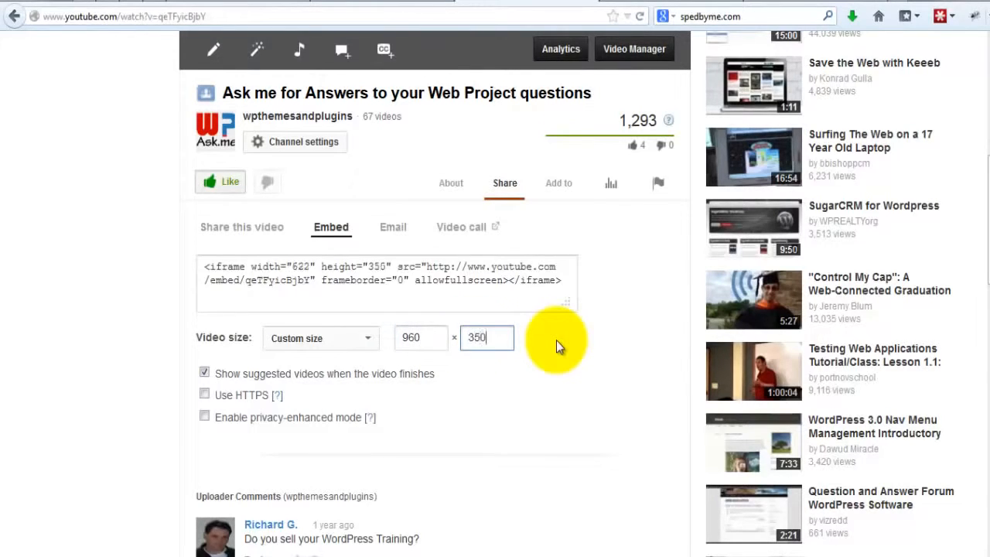
Step: Copy the video's complete iframe embed code
click(554, 283)
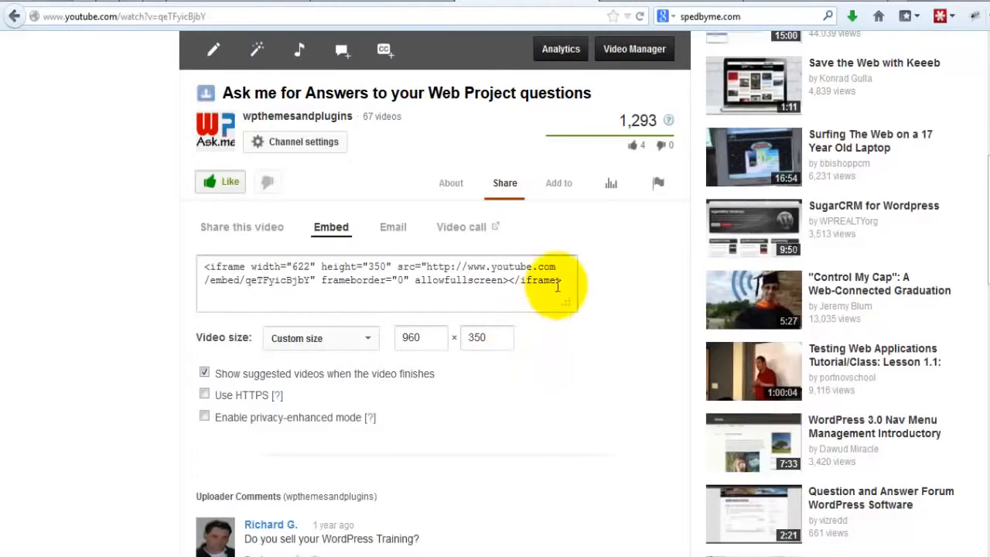
click(560, 279)
right_click(565, 278)
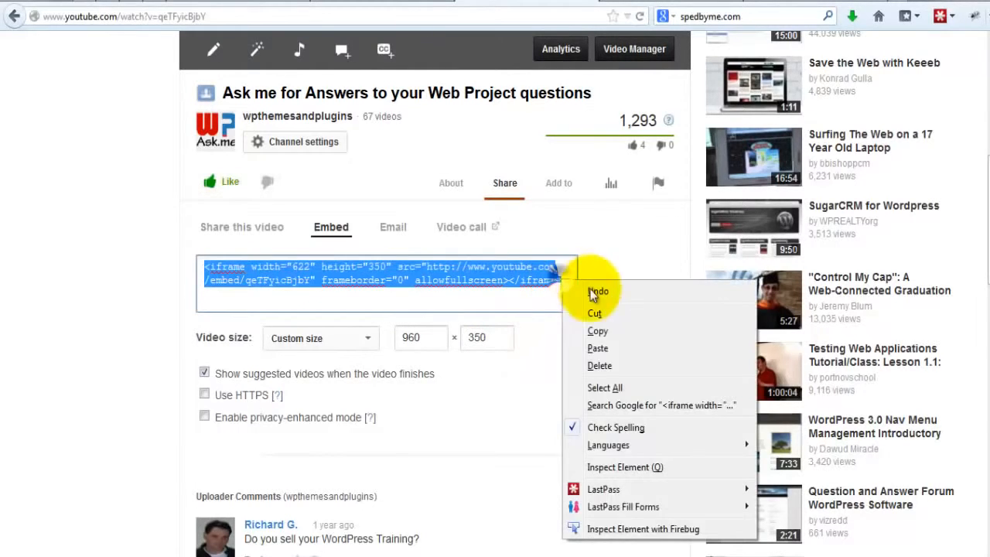
click(594, 331)
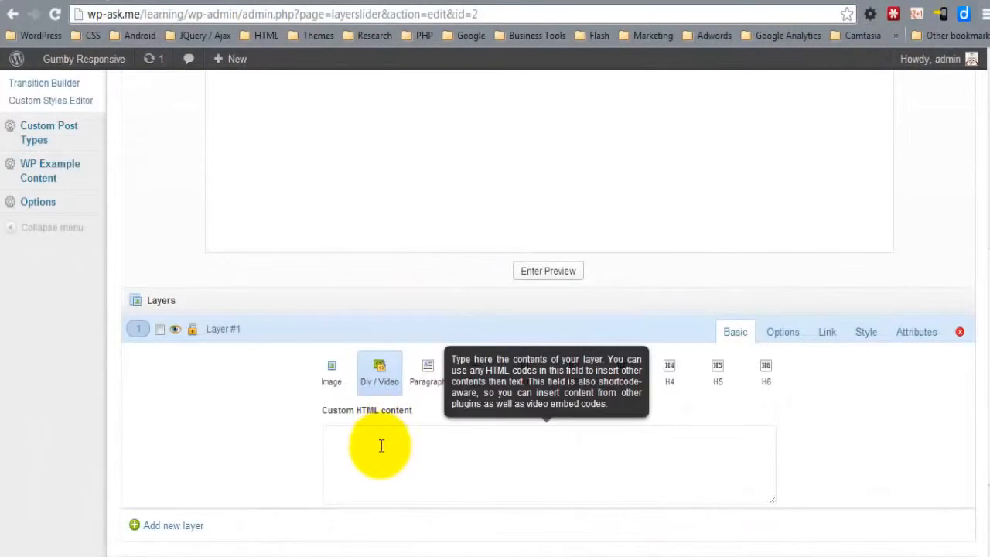
Step: Switch back to the WordPress slider editor and paste the YouTube embed code as Layer #1's custom HTML content
right_click(380, 445)
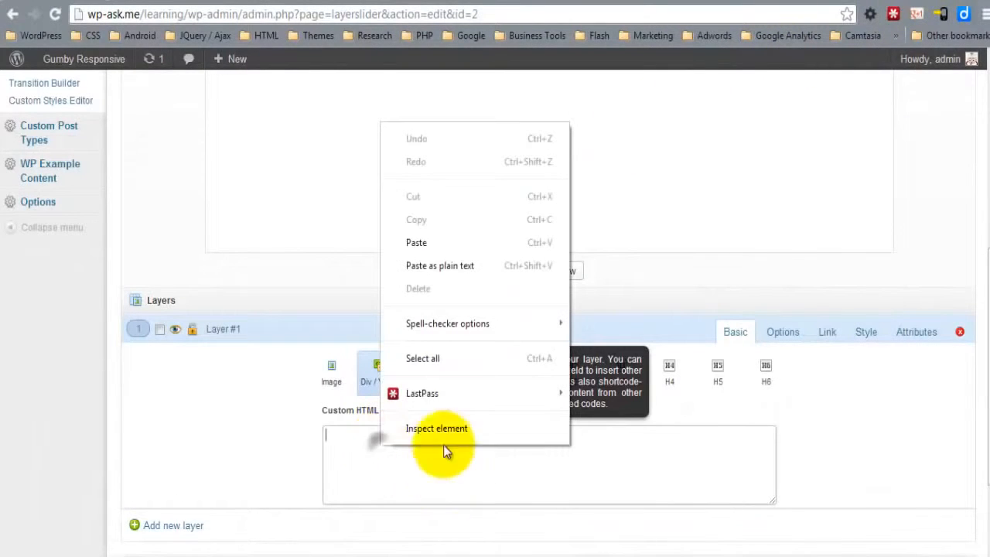
click(447, 244)
click(329, 390)
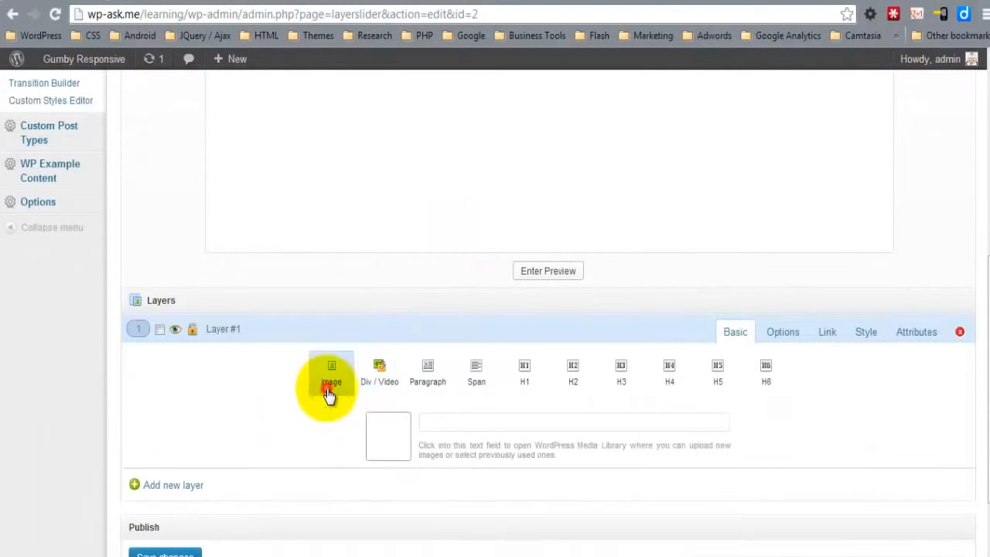
click(384, 369)
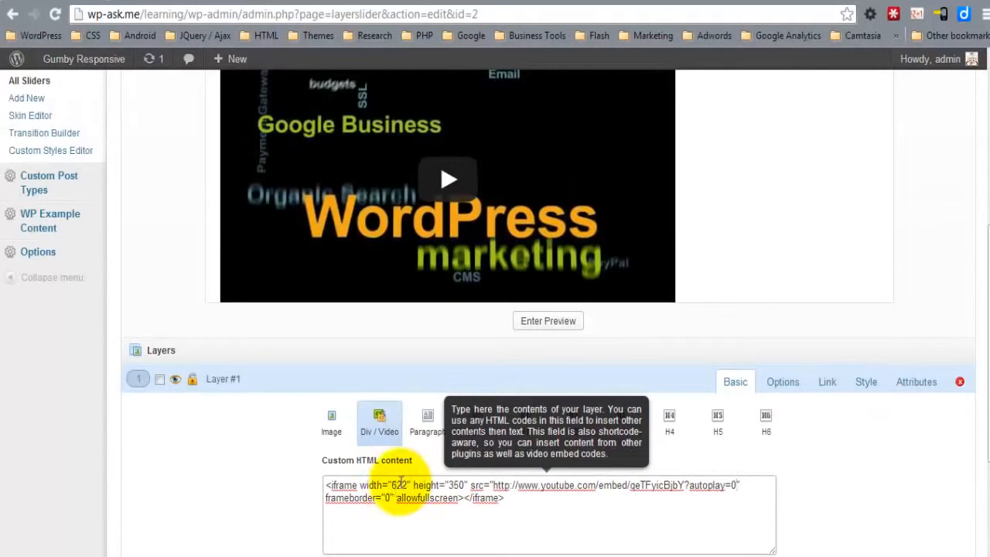
Step: Set the iframe width in Layer #1's embed code to 940 and save the slider changes
double_click(401, 482)
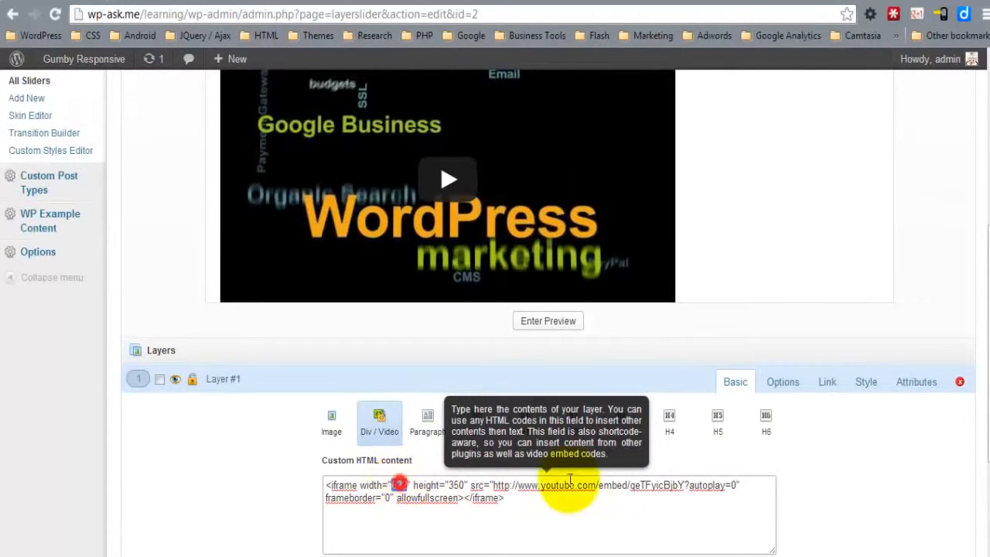
text(960)
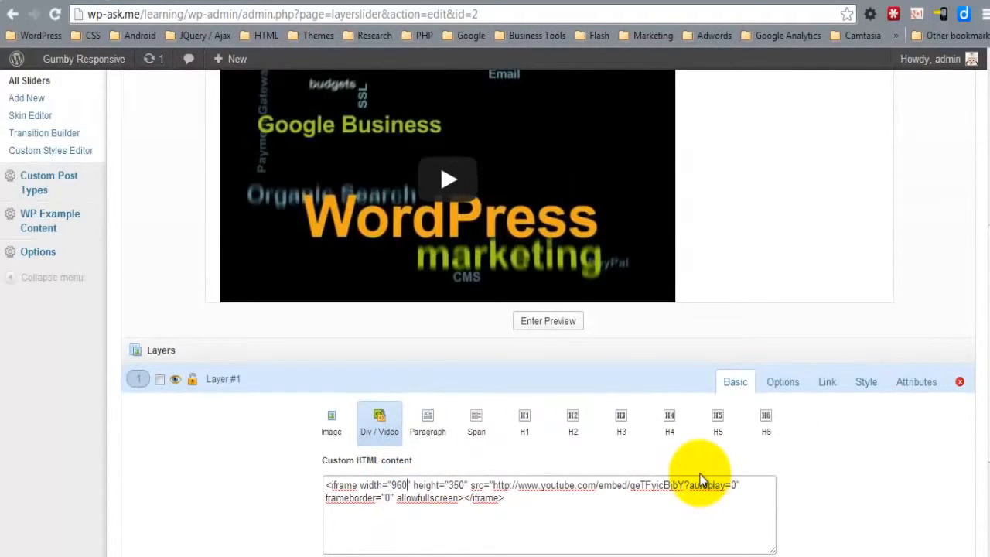
key(BackSpace)
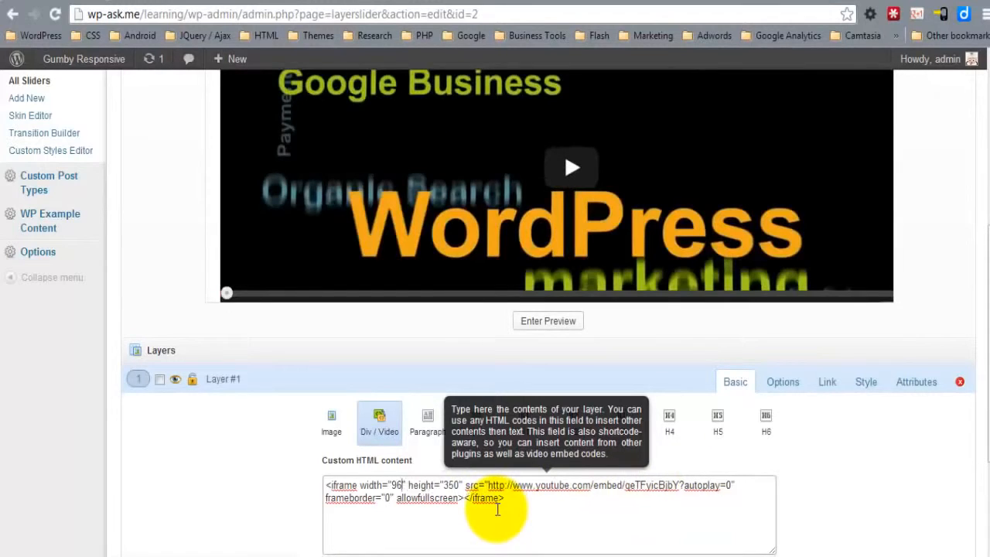
text(40)
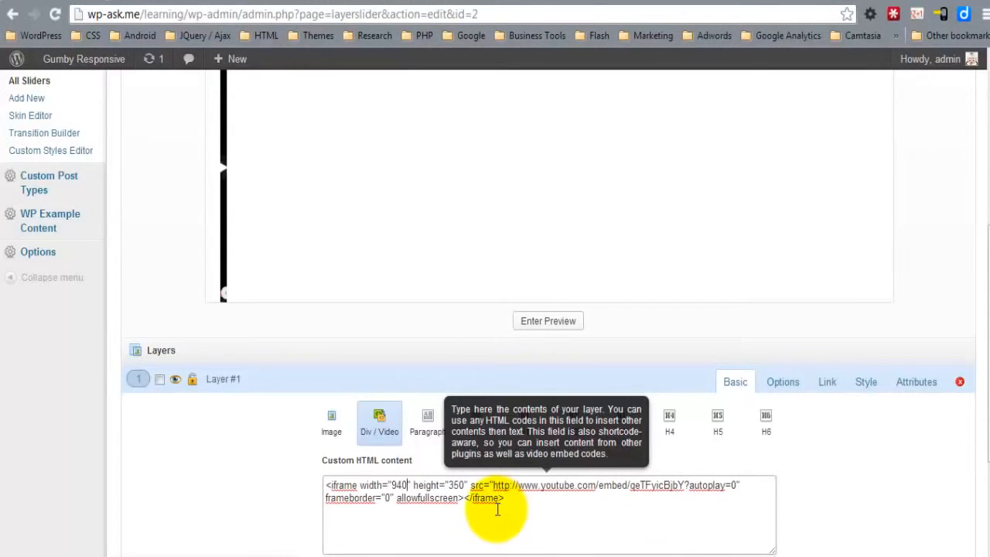
click(511, 495)
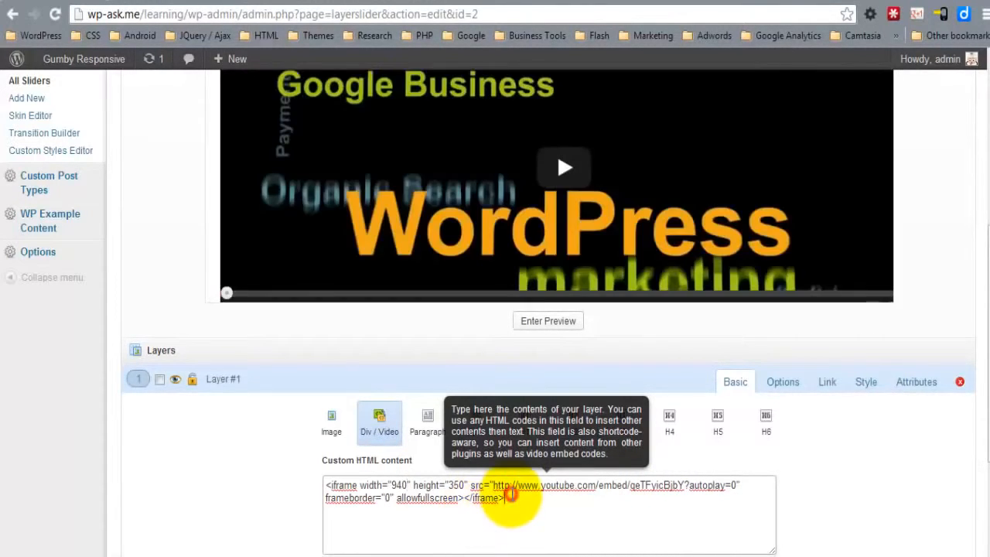
drag(987, 290, 970, 352)
click(165, 518)
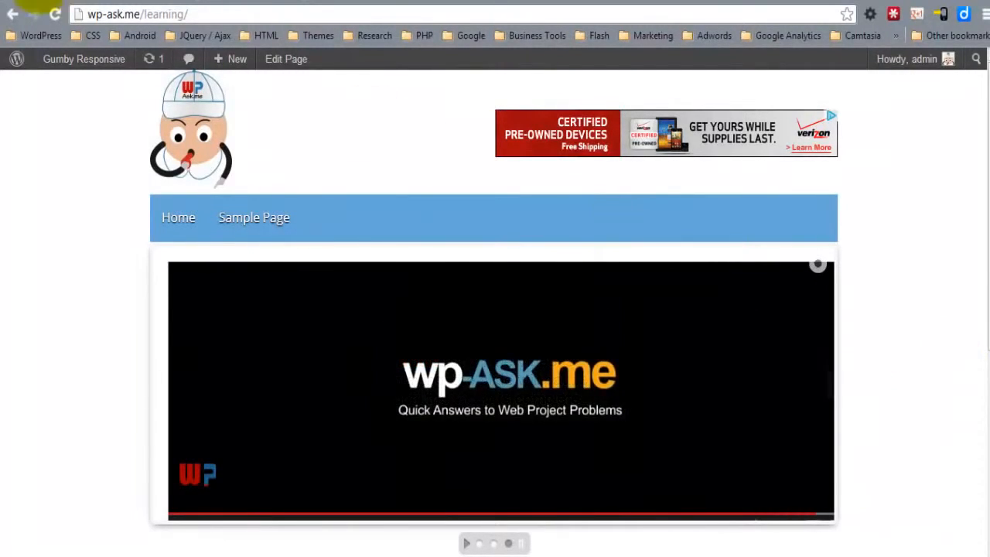
Step: Return from the site's home page to the slider editor and rename Slide #3's Layer #1 as Video
click(25, 5)
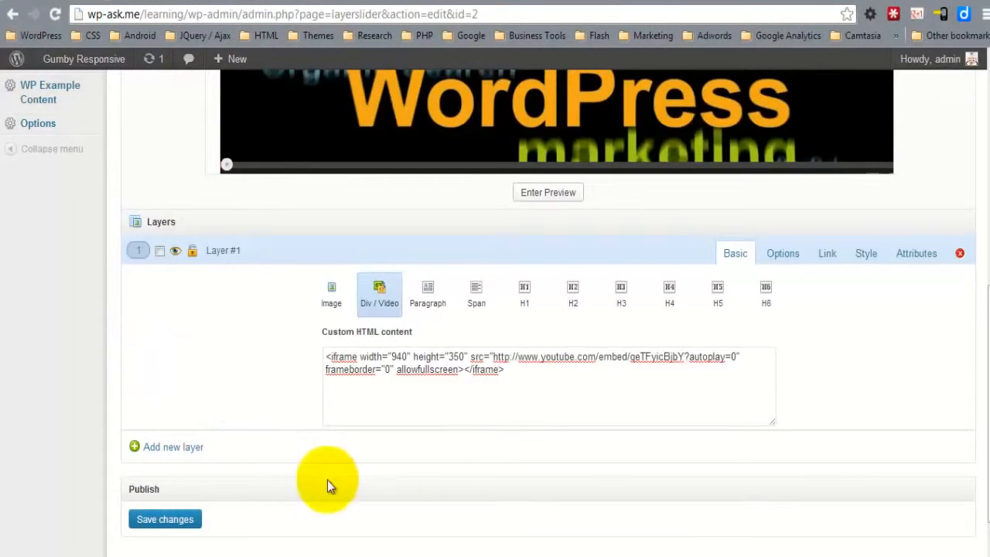
click(229, 247)
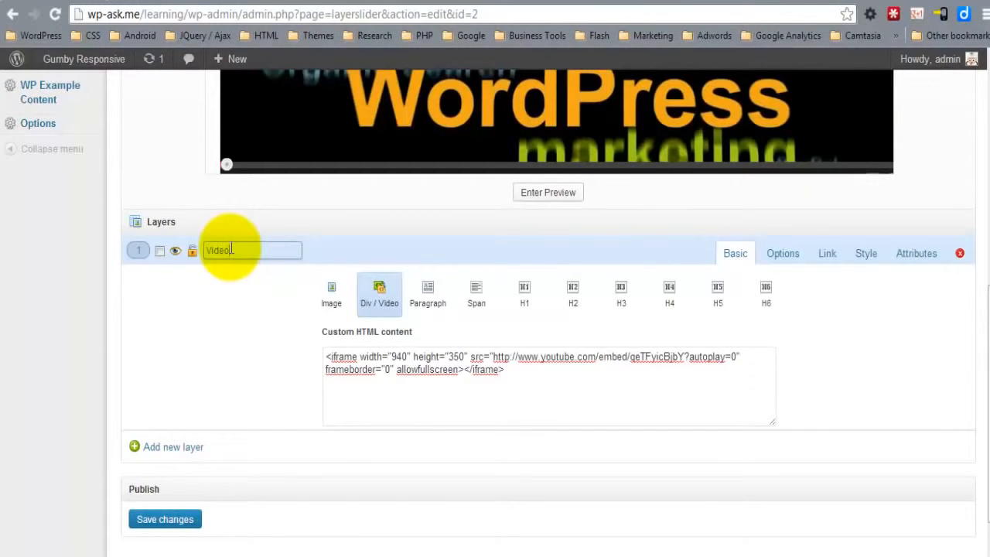
Step: Add a second layer named Call To Action to Slide #3 and insert join-now-button-image.gif as its image
click(192, 455)
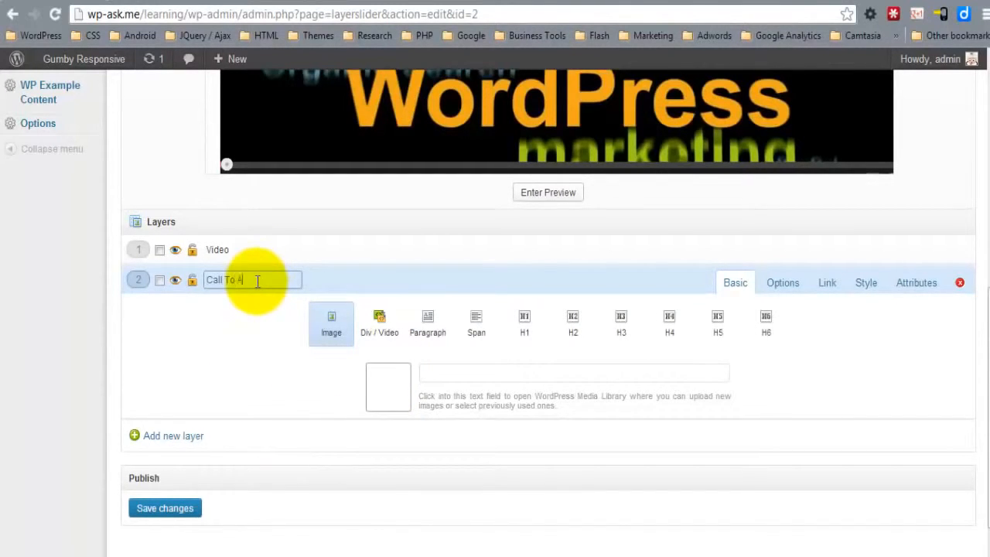
click(495, 375)
click(365, 240)
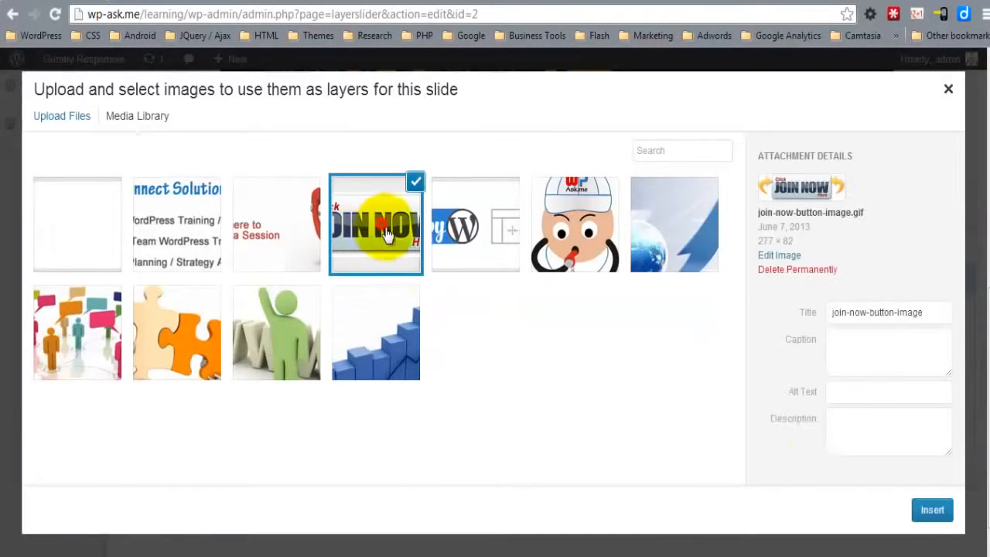
click(931, 510)
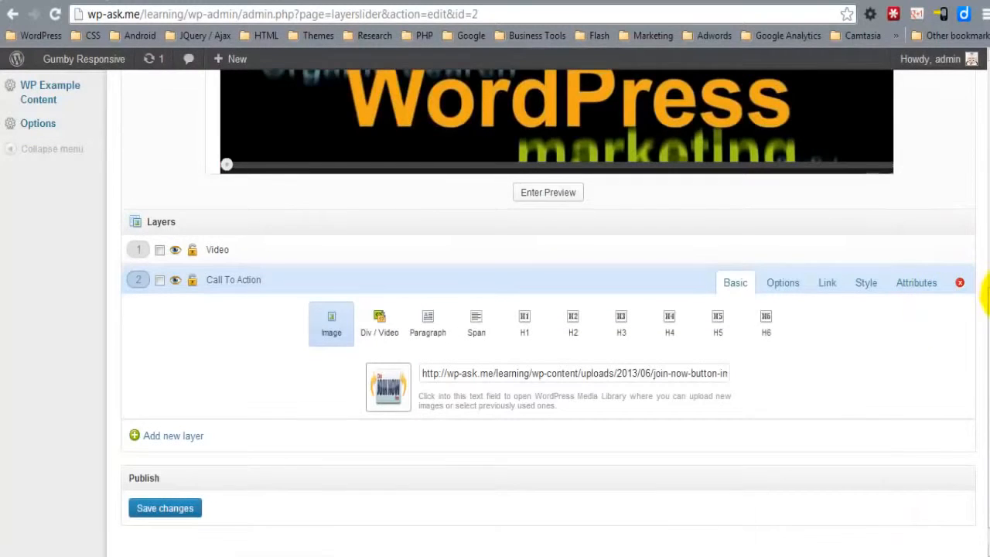
Step: Move the join-now image to the upper-right corner of Slide #3's preview, over the video, and save the slider changes
scroll(966, 255, up, 5)
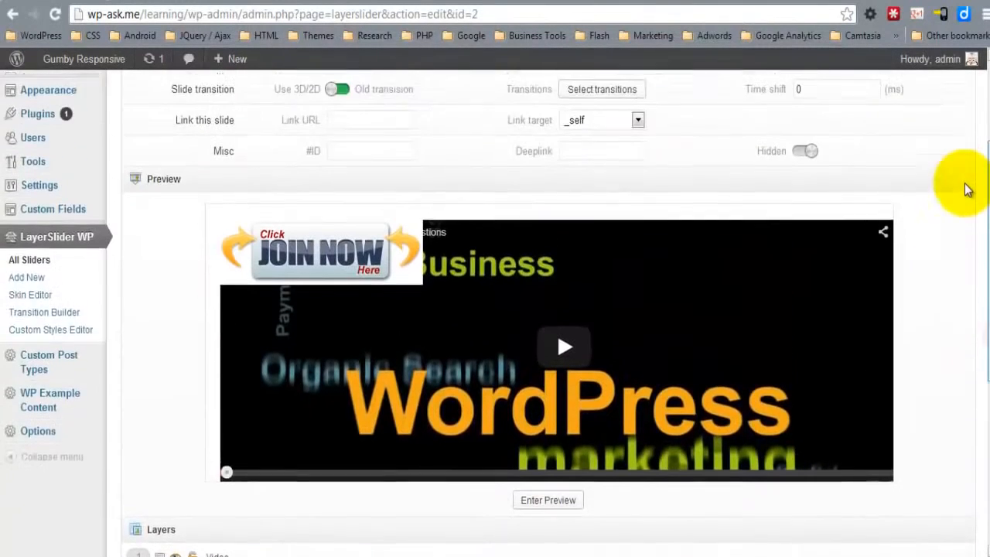
drag(392, 210, 811, 190)
drag(987, 278, 987, 411)
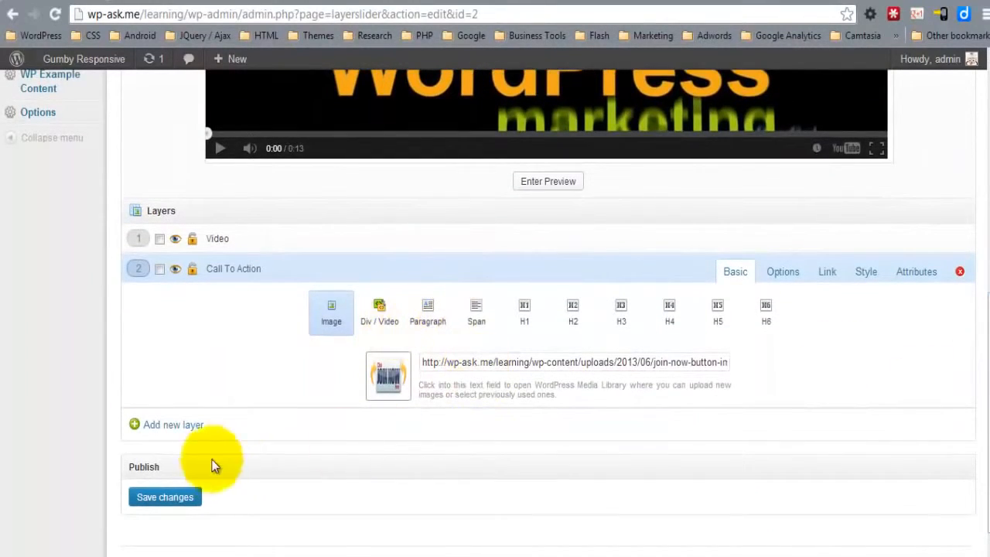
click(165, 498)
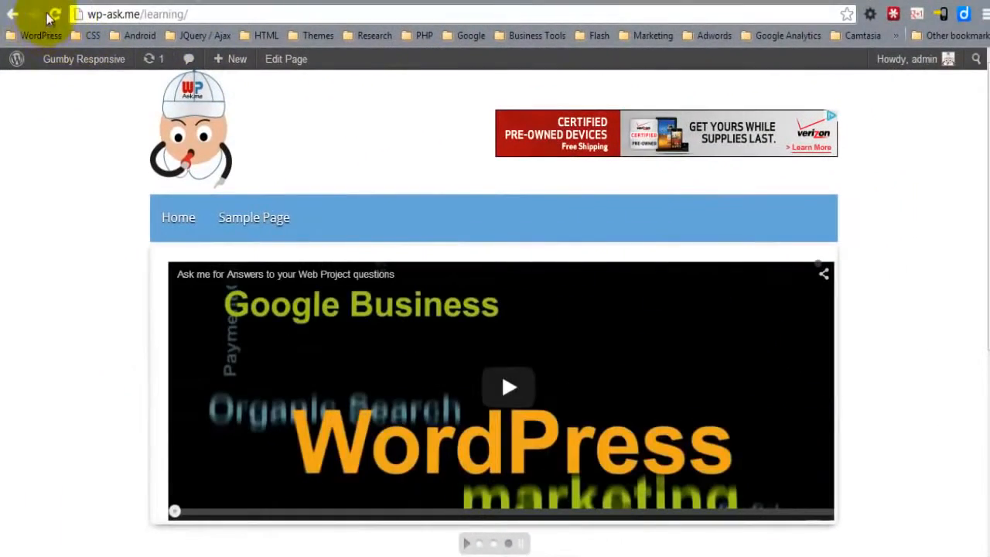
Step: Reload the site's home page and display the slider's third slide to check the join-now image over the video
click(54, 14)
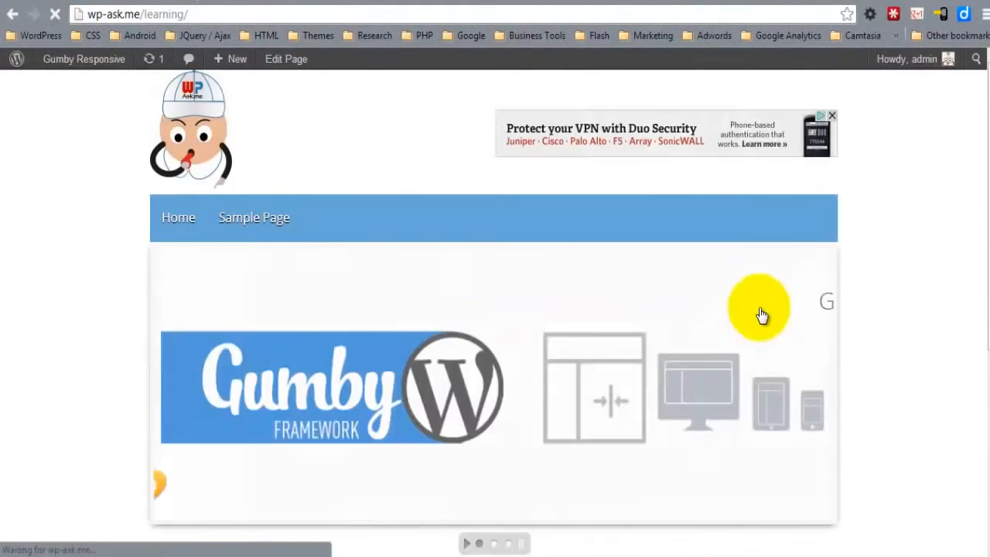
click(508, 544)
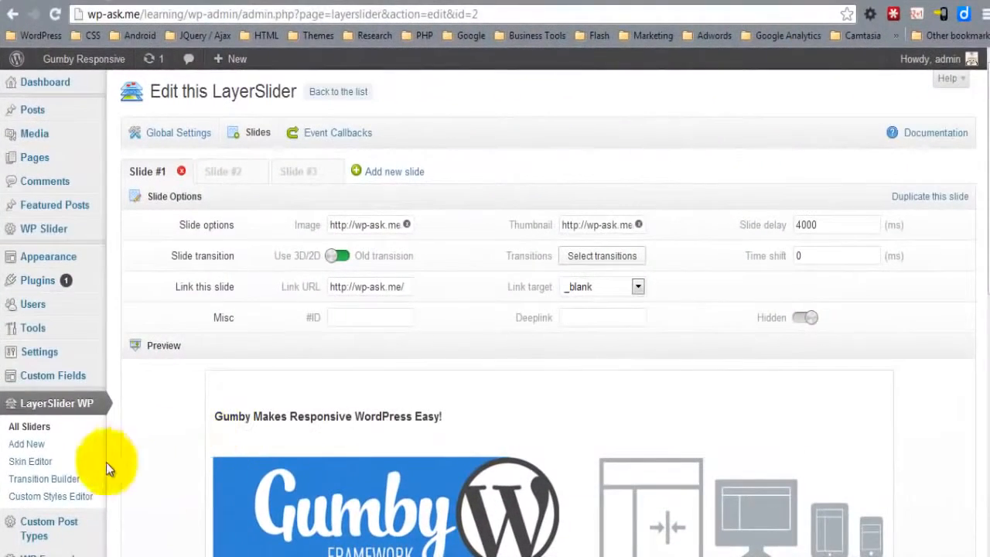
Step: Examine the 3D and 2D transition settings in LayerSlider's Transition Builder, then leave it for the slider editor
click(54, 467)
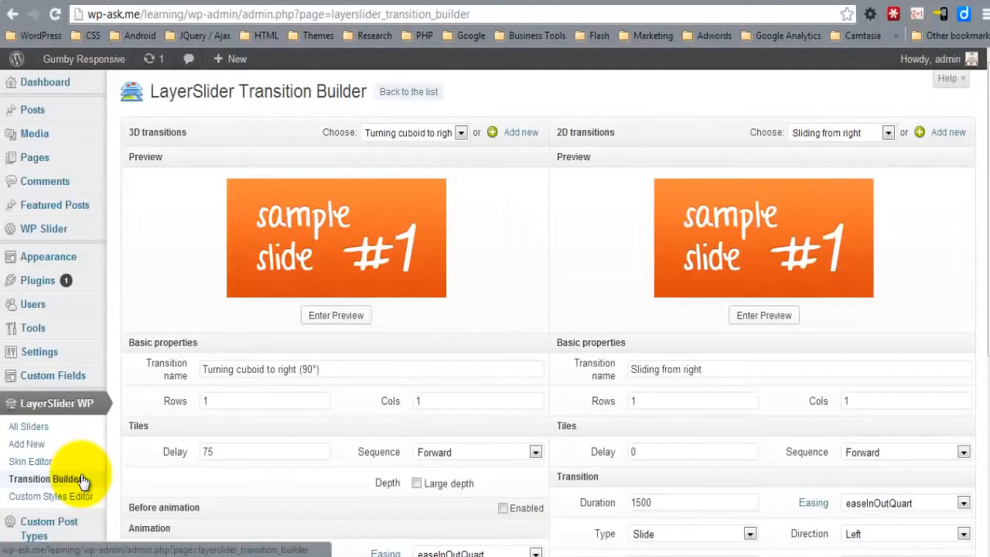
scroll(177, 431, down, 3)
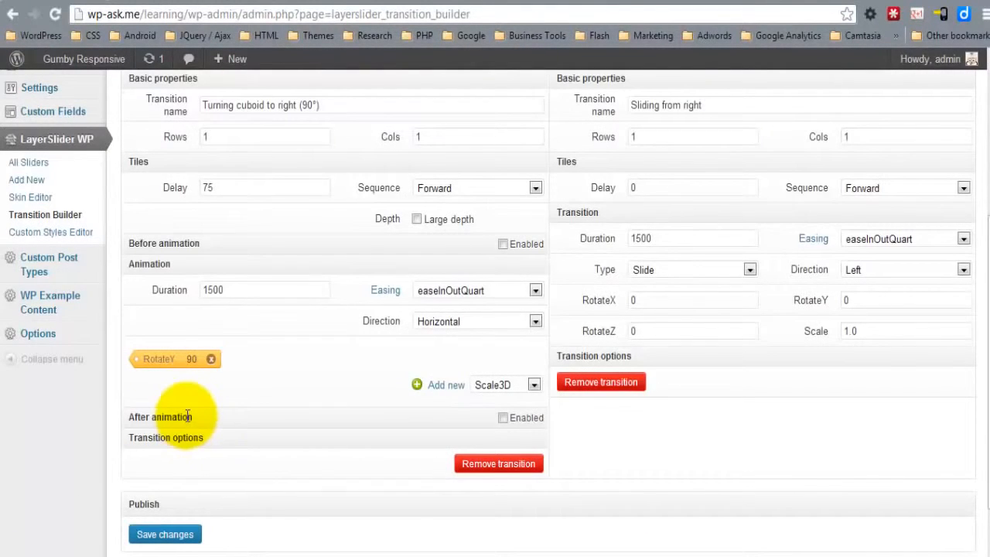
click(27, 214)
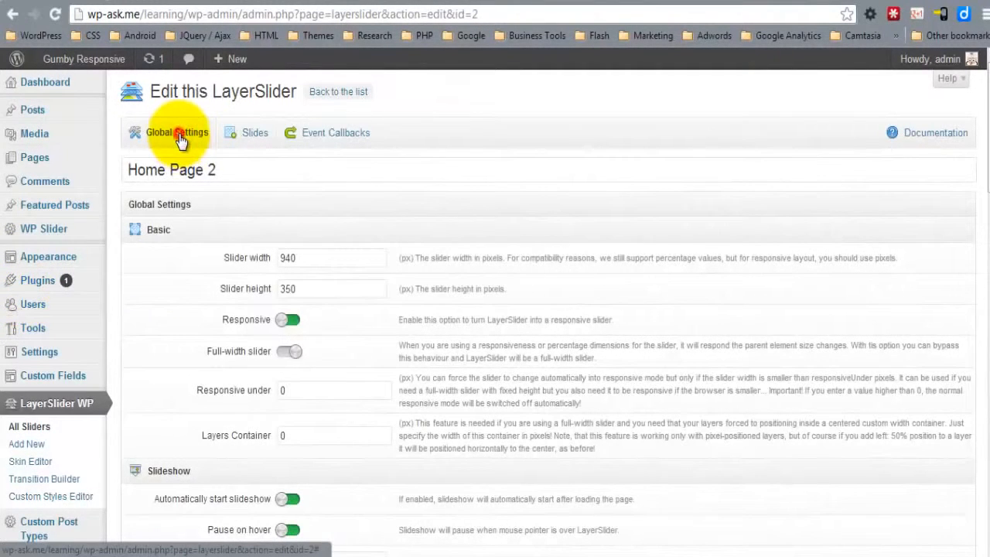
Step: Set the skin of the Home Page 2 slider to glass in its global appearance settings and save the changes
drag(988, 116, 987, 228)
drag(983, 271, 982, 290)
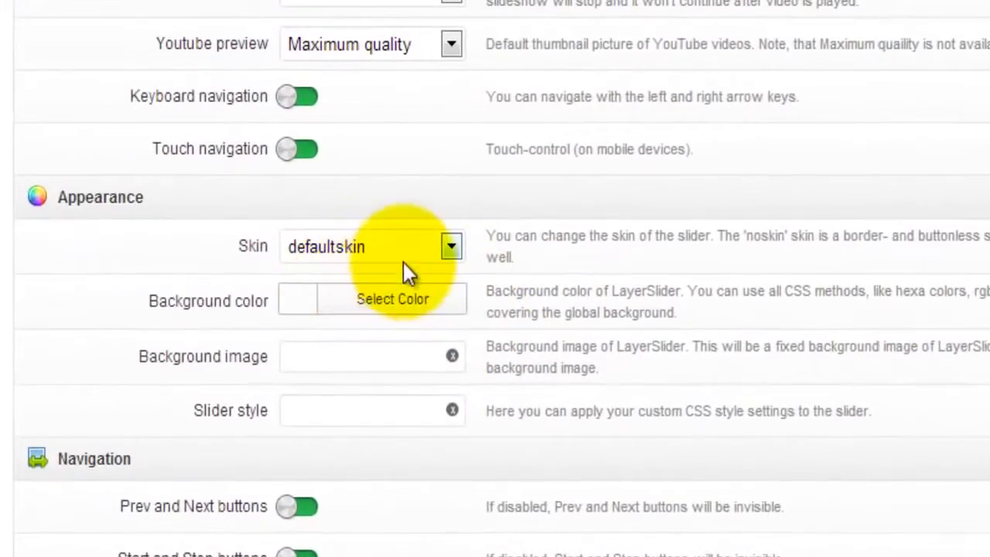
click(414, 247)
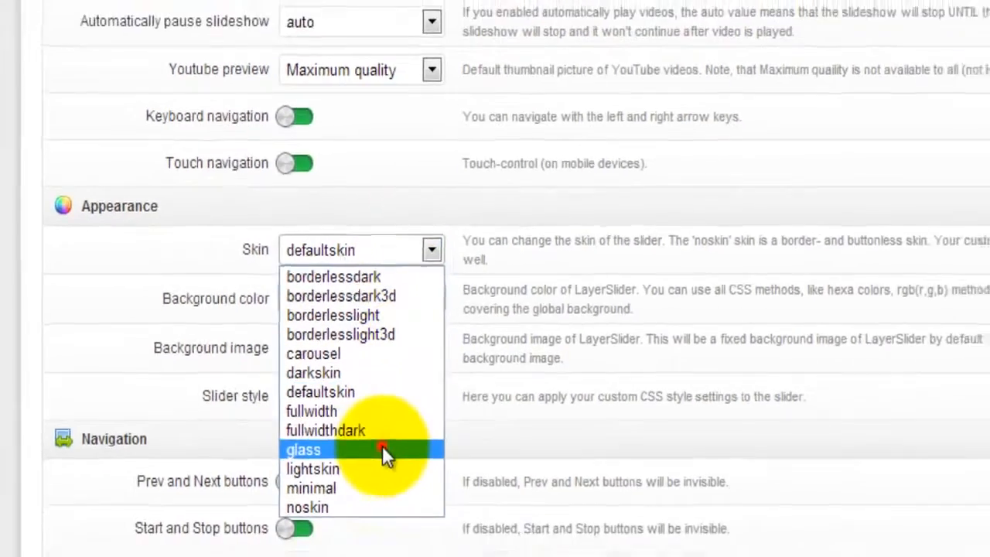
click(379, 471)
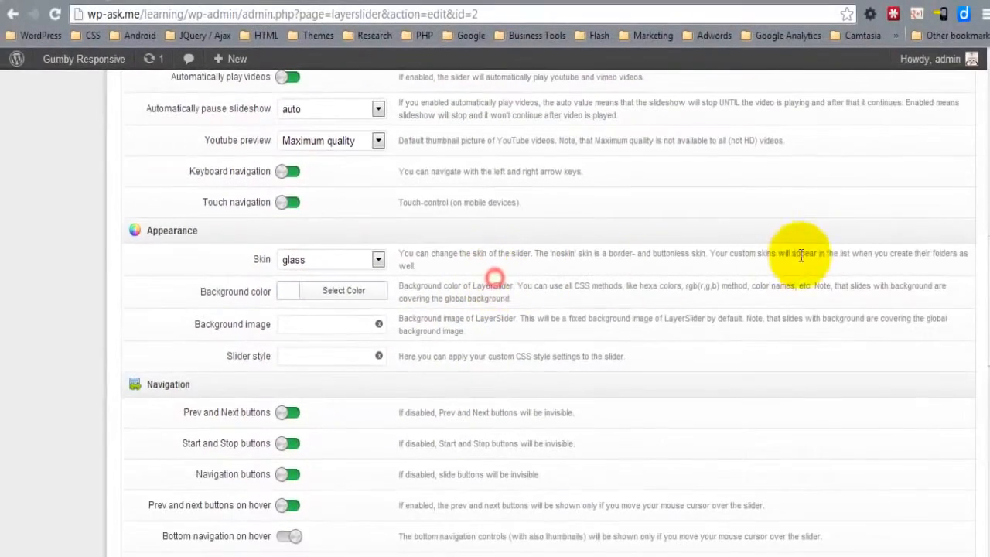
drag(982, 245, 965, 450)
click(164, 478)
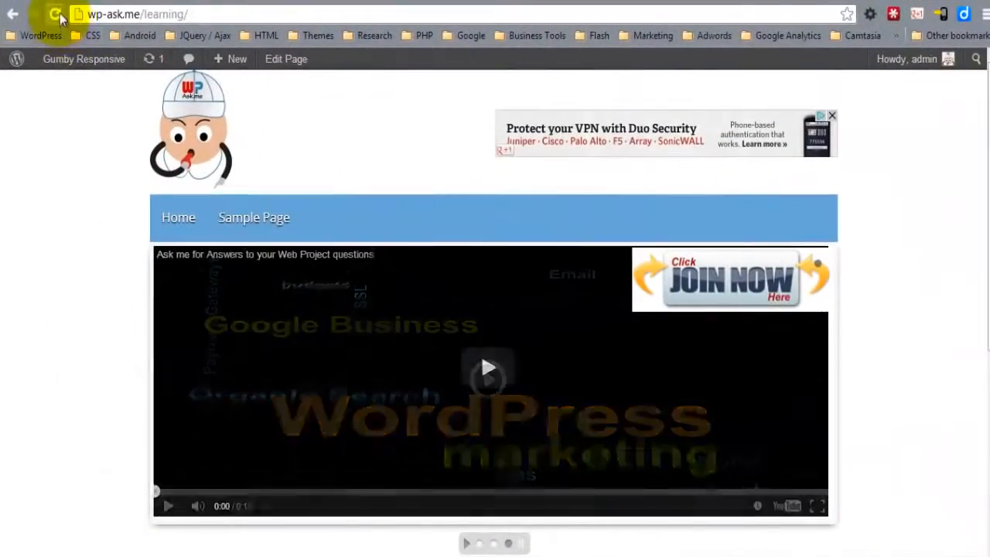
Step: Reload the site's home page and examine the slider with its new skin
click(56, 15)
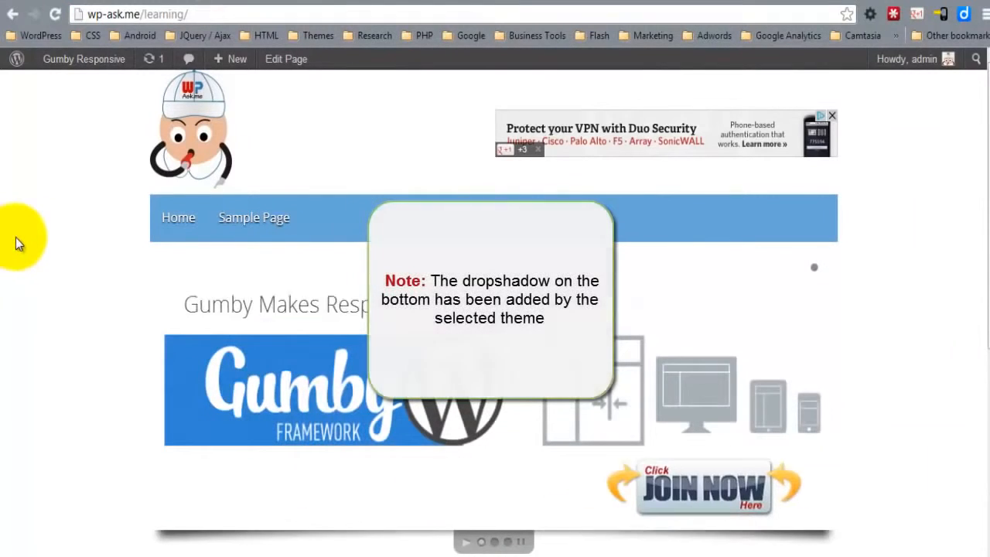
drag(986, 130, 987, 203)
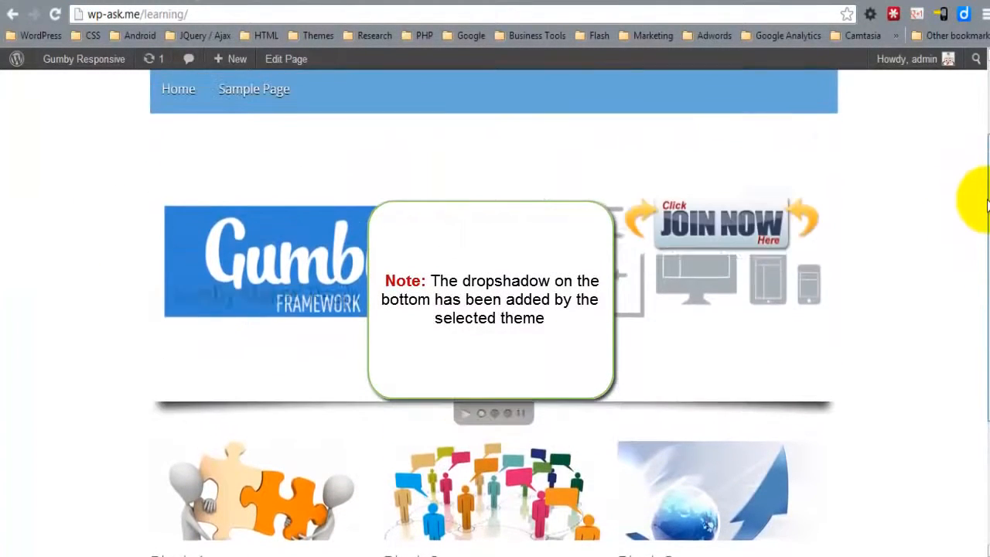